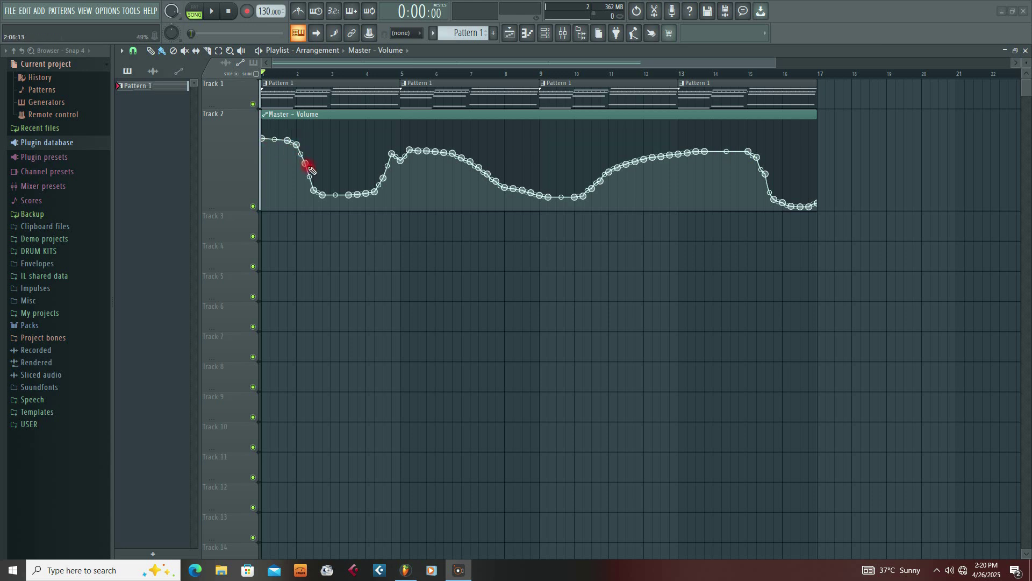
Redraw the Master - Volume automation curve on Track 2 freehand, adding several rises and dips up to the clip's end.
{"action": "mouse_move", "coordinate": [451, 152]}
{"action": "left_mouse_down"}
{"action": "mouse_move", "coordinate": [506, 174]}
{"action": "mouse_move", "coordinate": [714, 177]}
{"action": "mouse_move", "coordinate": [737, 153]}
{"action": "mouse_move", "coordinate": [772, 155]}
{"action": "mouse_move", "coordinate": [817, 190]}
{"action": "left_mouse_up"}
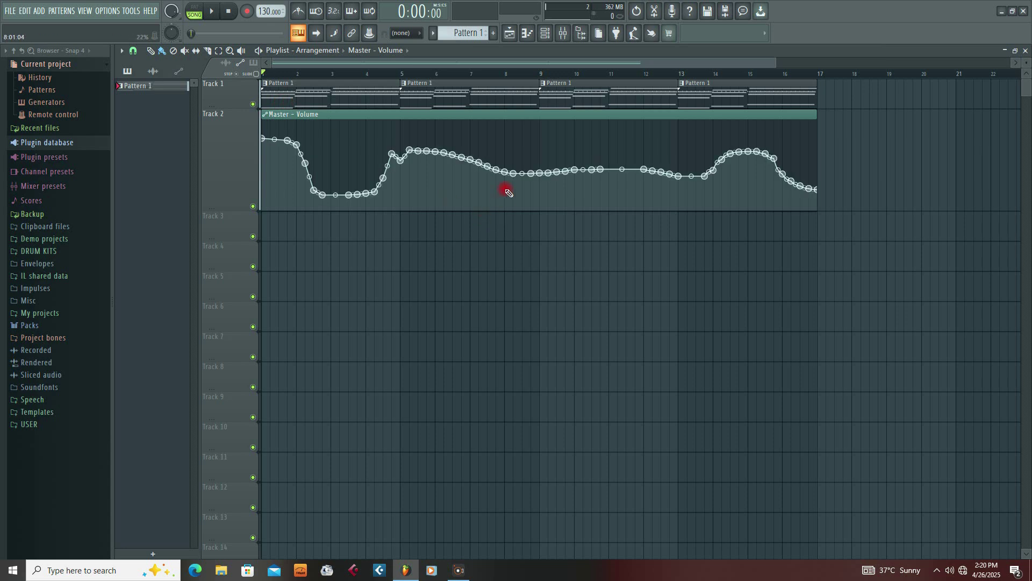
{"action": "mouse_move", "coordinate": [393, 157]}
{"action": "left_mouse_down"}
{"action": "mouse_move", "coordinate": [456, 149]}
{"action": "mouse_move", "coordinate": [586, 172]}
{"action": "mouse_move", "coordinate": [610, 191]}
{"action": "mouse_move", "coordinate": [651, 156]}
{"action": "mouse_move", "coordinate": [746, 150]}
{"action": "mouse_move", "coordinate": [808, 128]}
{"action": "left_mouse_up"}
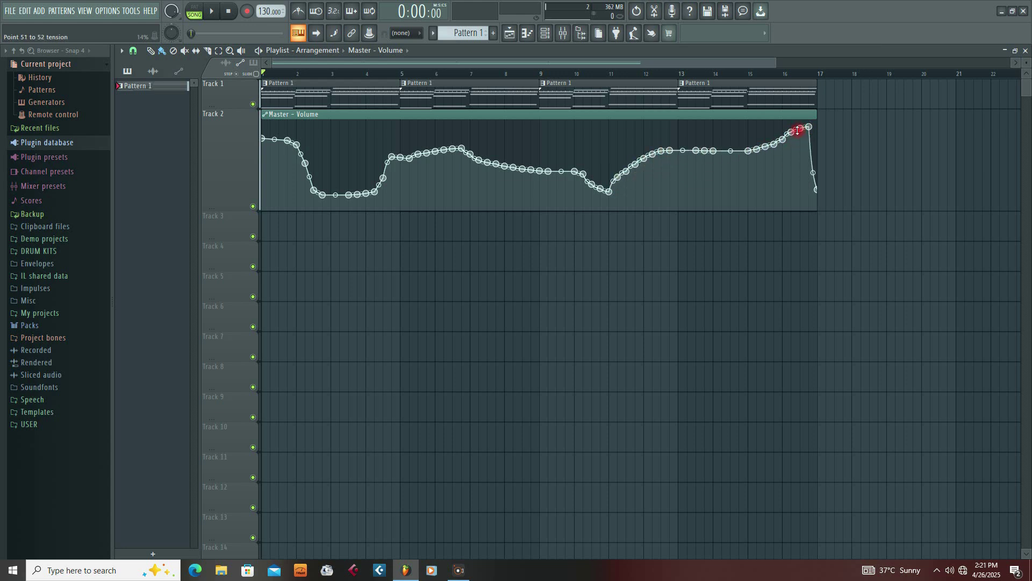
{"action": "left_click_drag", "start_coordinate": [809, 127], "coordinate": [808, 164]}
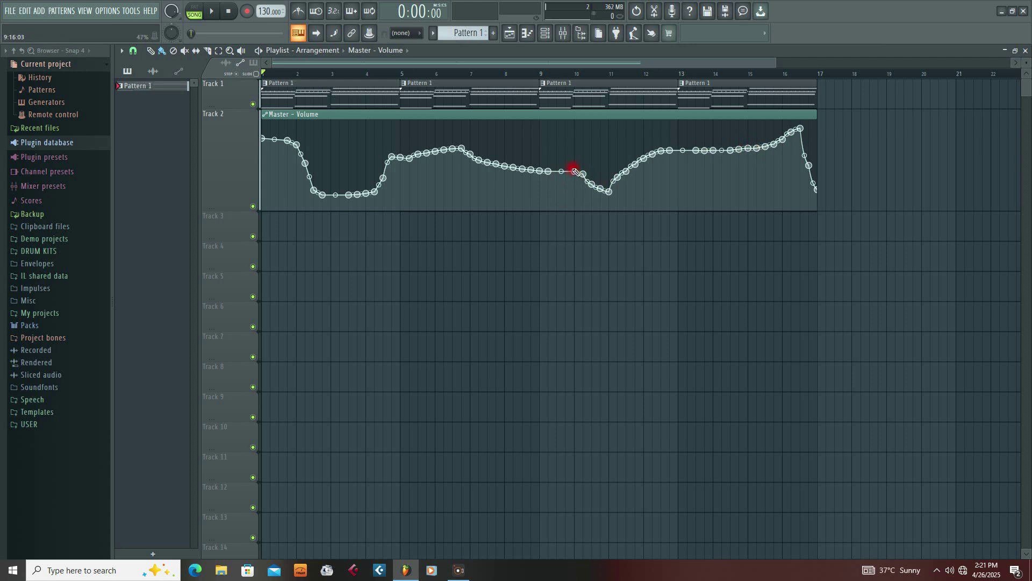
{"action": "left_click_drag", "start_coordinate": [575, 170], "coordinate": [566, 169]}
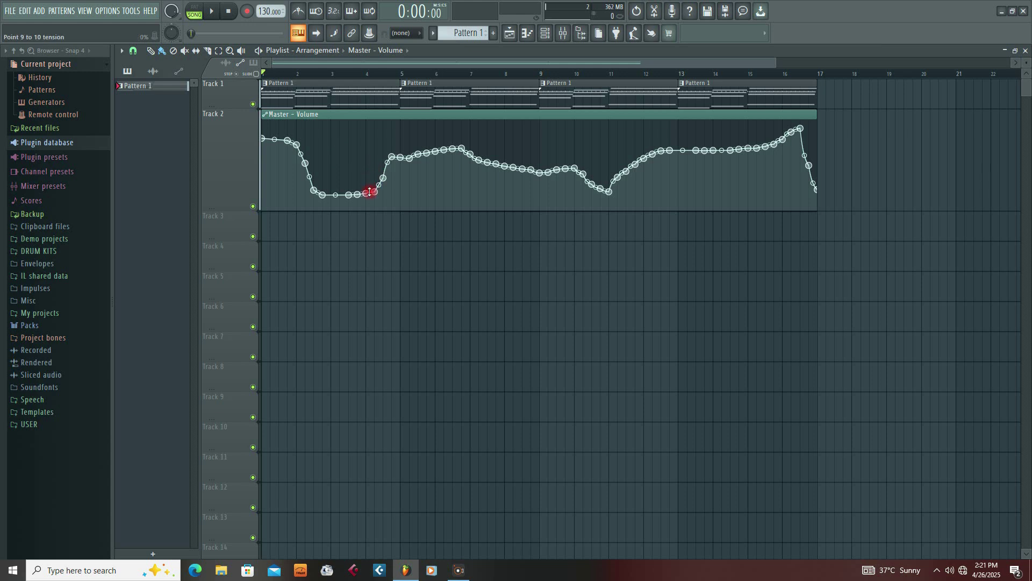
{"action": "mouse_move", "coordinate": [375, 190]}
{"action": "left_mouse_down"}
{"action": "mouse_move", "coordinate": [313, 196]}
{"action": "mouse_move", "coordinate": [383, 191]}
{"action": "left_mouse_up"}
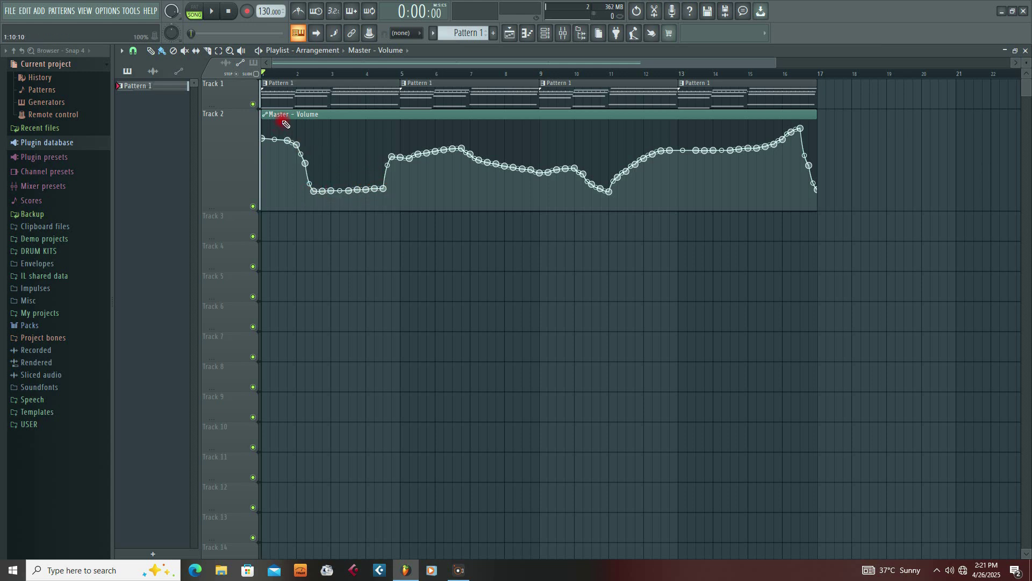
Delete the Master - Volume automation clip from Track 2 and remove its channel from the channel rack.
{"action": "right_click", "coordinate": [326, 113]}
{"action": "double_click", "coordinate": [564, 47]}
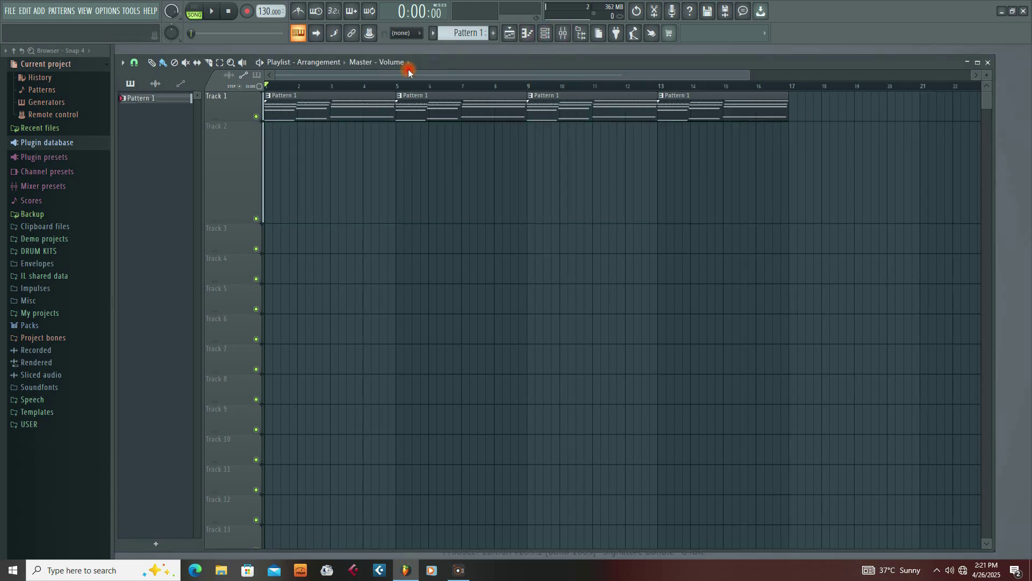
{"action": "left_click", "coordinate": [545, 33]}
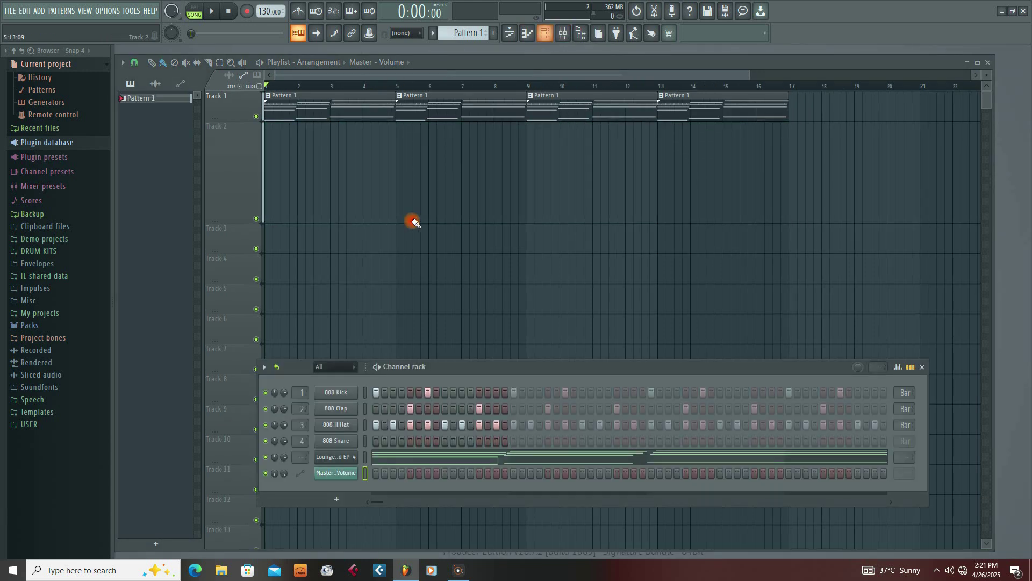
{"action": "left_click_drag", "start_coordinate": [447, 366], "coordinate": [409, 228]}
{"action": "right_click", "coordinate": [292, 337]}
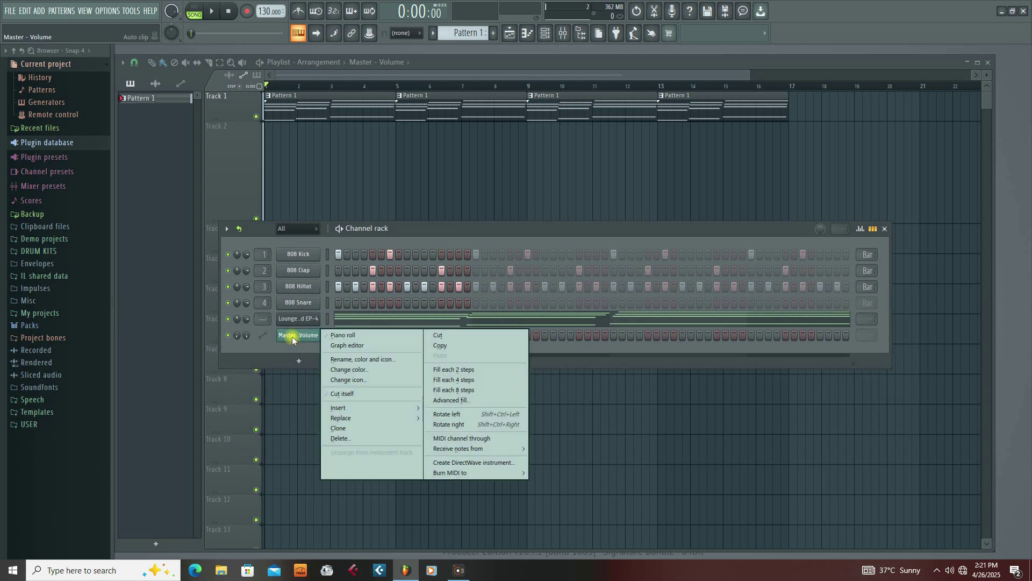
{"action": "left_click", "coordinate": [350, 438]}
{"action": "left_click", "coordinate": [567, 320]}
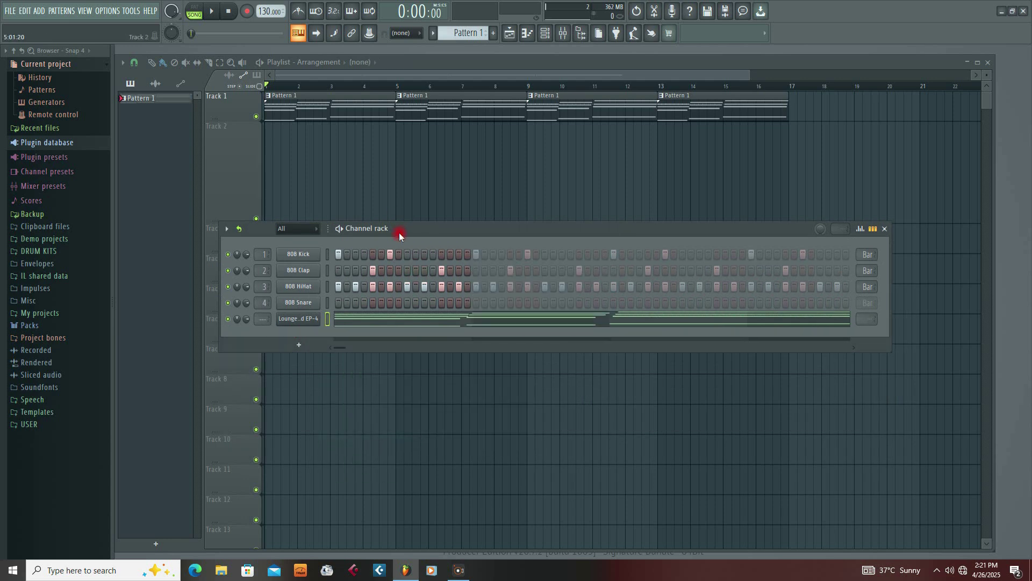
Create an automation clip for the Master track's volume fader in the mixer.
{"action": "left_click_drag", "start_coordinate": [399, 232], "coordinate": [490, 205]}
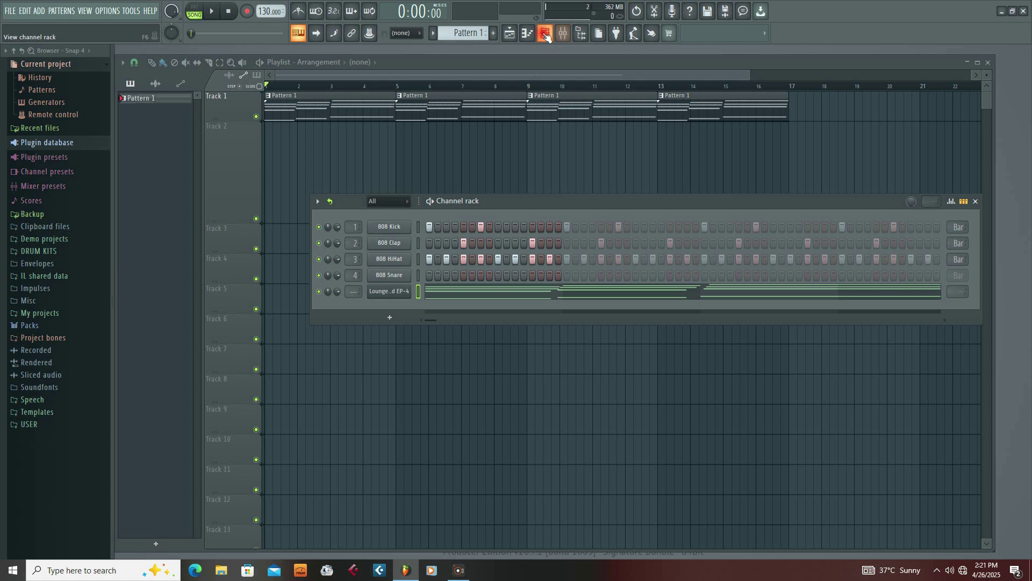
{"action": "left_click", "coordinate": [563, 33]}
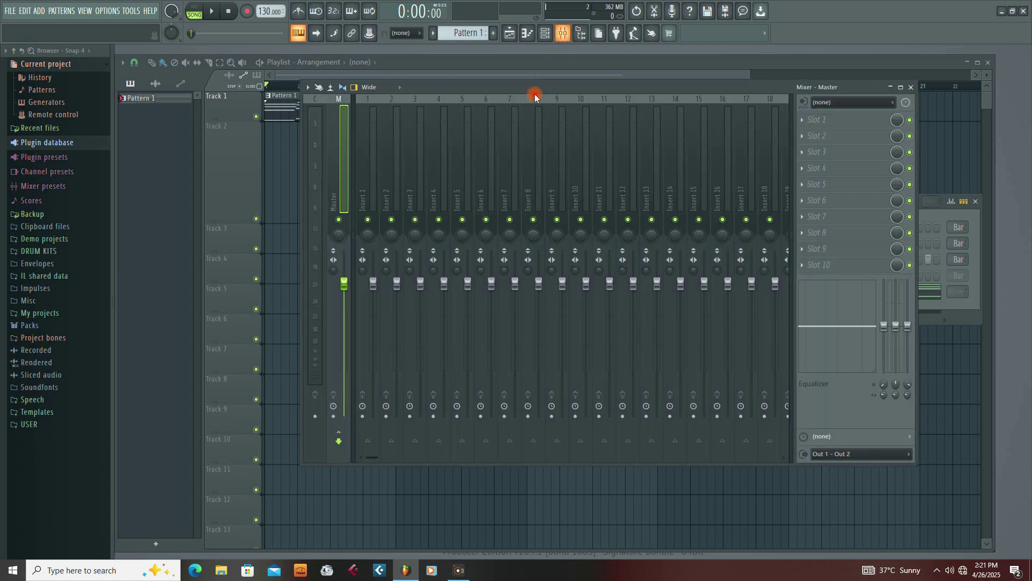
{"action": "right_click", "coordinate": [346, 288]}
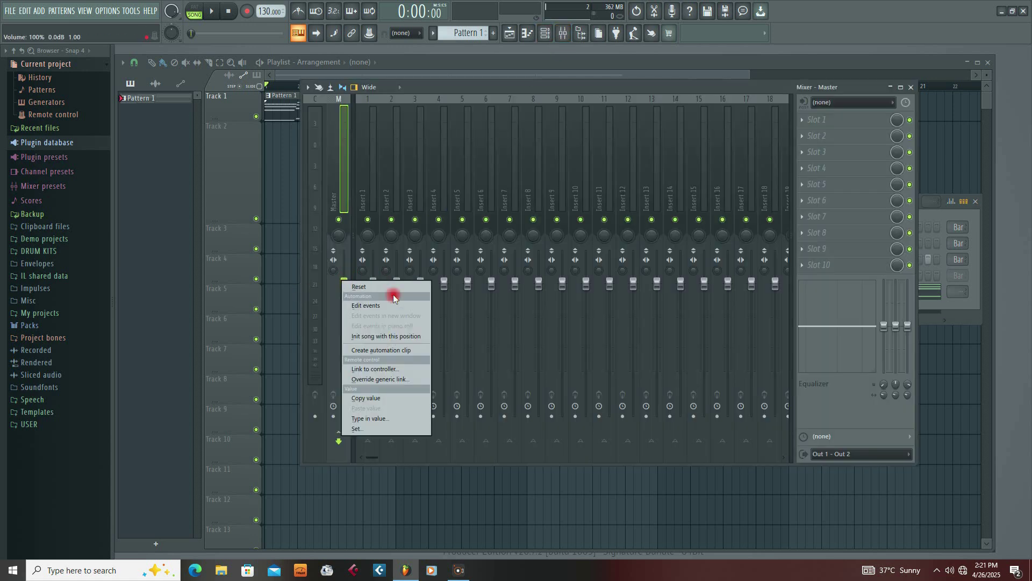
{"action": "left_click", "coordinate": [380, 350]}
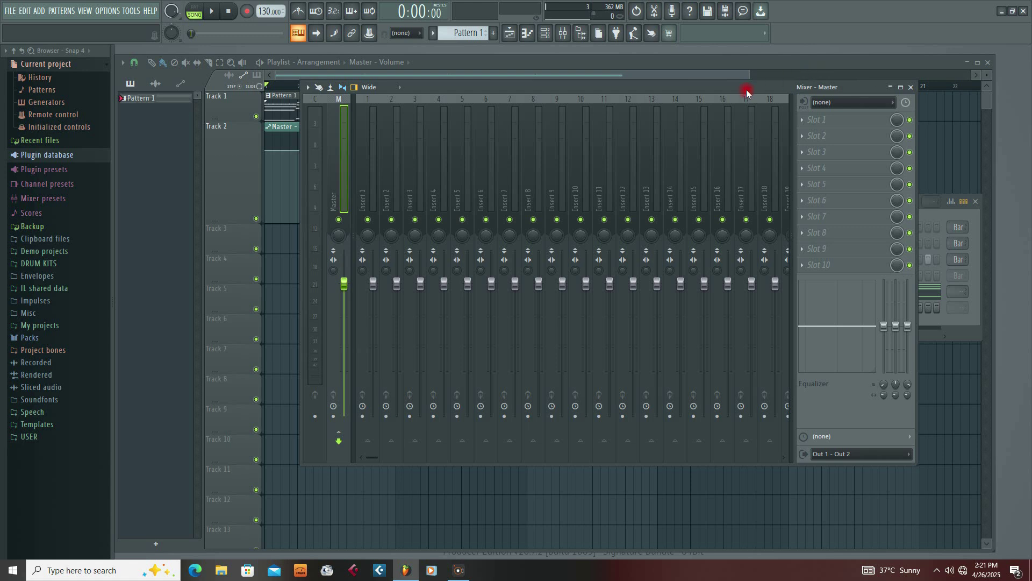
Move the mixer and channel rack below the Track 2 automation clip and collapse the mixer to its title bar.
{"action": "left_click_drag", "start_coordinate": [746, 92], "coordinate": [679, 204]}
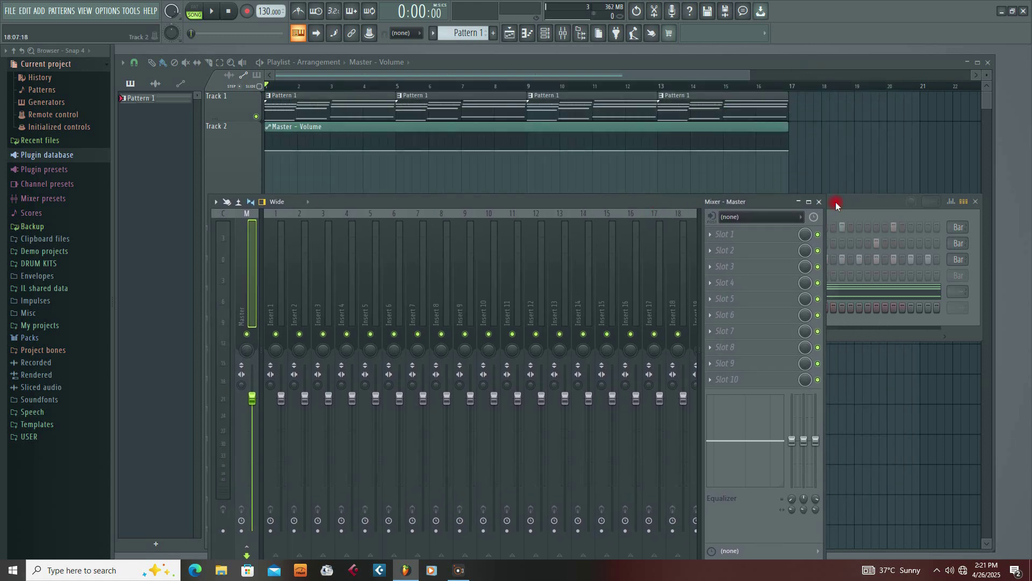
{"action": "left_click_drag", "start_coordinate": [836, 201], "coordinate": [748, 274]}
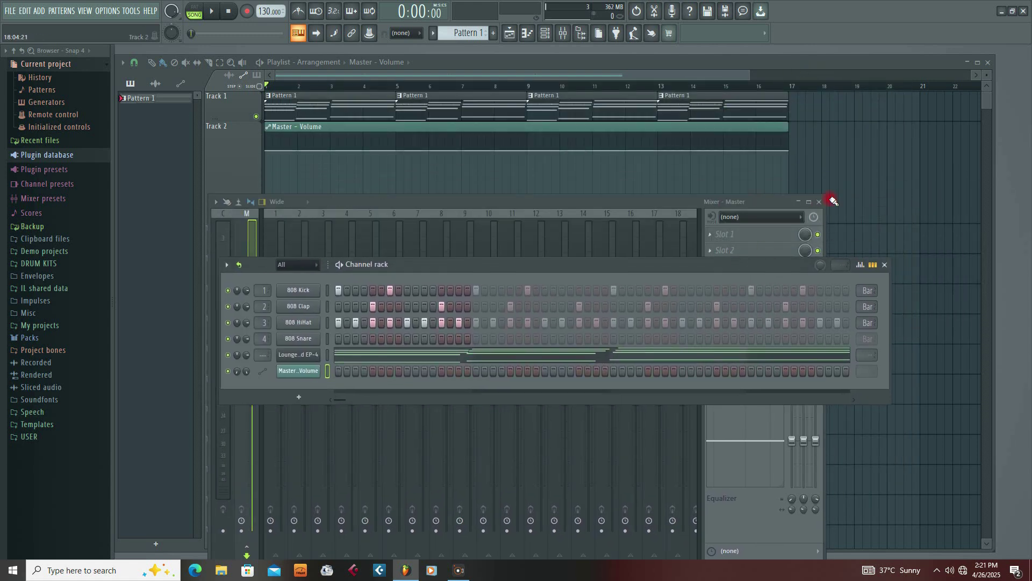
{"action": "left_click", "coordinate": [799, 201]}
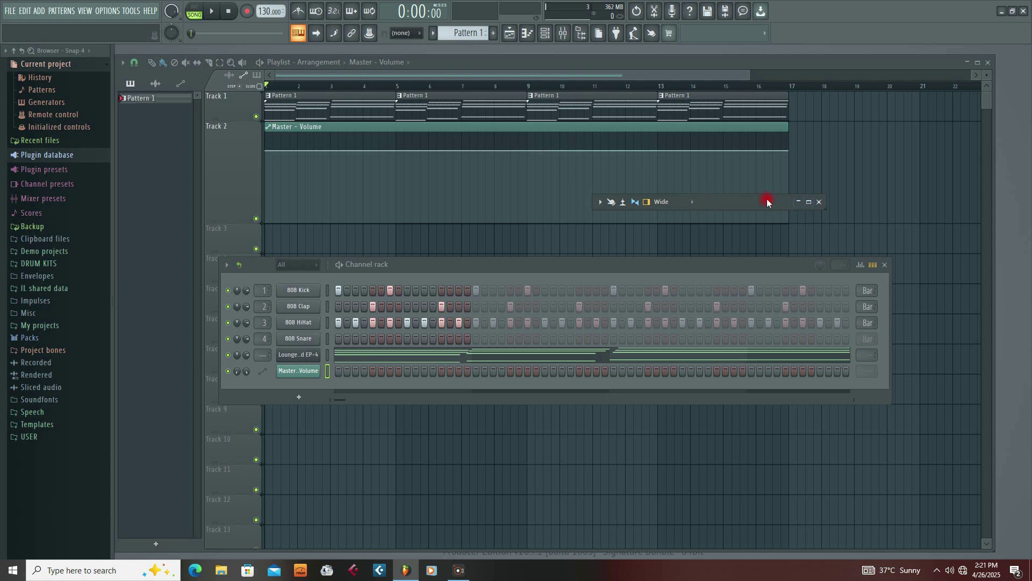
{"action": "left_click_drag", "start_coordinate": [767, 202], "coordinate": [765, 247]}
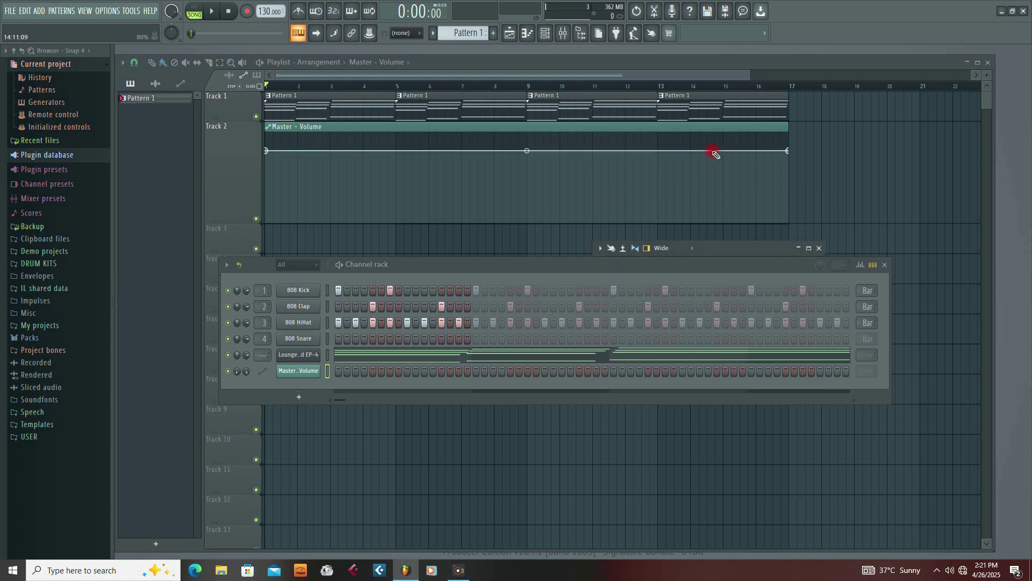
Draw a smooth fade-out on the Master - Volume clip from about bar 14.5 down to near zero at bar 17.
{"action": "mouse_move", "coordinate": [707, 153]}
{"action": "left_mouse_down"}
{"action": "mouse_move", "coordinate": [737, 167]}
{"action": "mouse_move", "coordinate": [767, 213]}
{"action": "mouse_move", "coordinate": [794, 222]}
{"action": "left_mouse_up"}
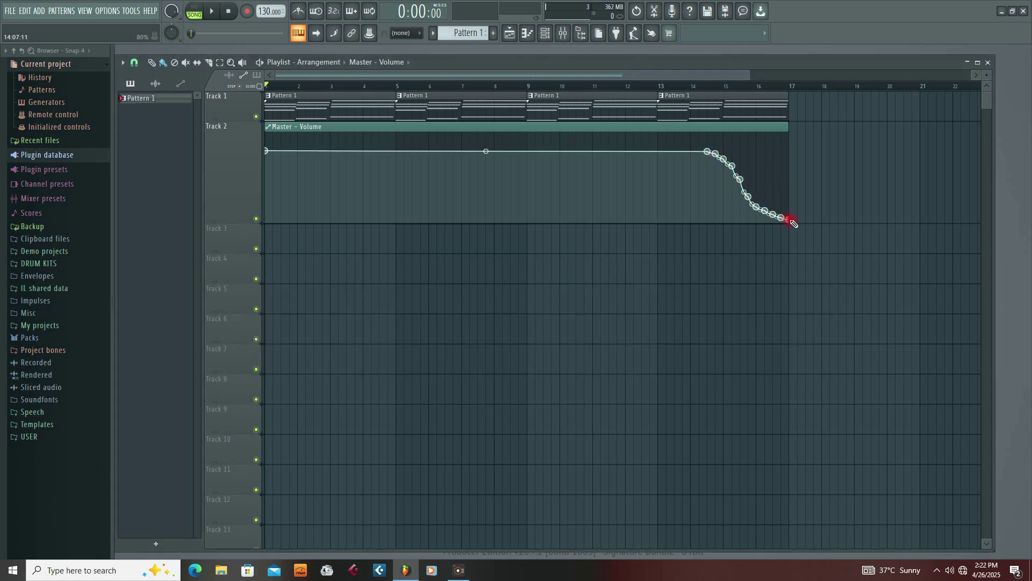
{"action": "left_click", "coordinate": [757, 205]}
{"action": "mouse_move", "coordinate": [758, 208]}
{"action": "left_mouse_down"}
{"action": "mouse_move", "coordinate": [750, 191]}
{"action": "mouse_move", "coordinate": [770, 213]}
{"action": "left_mouse_up"}
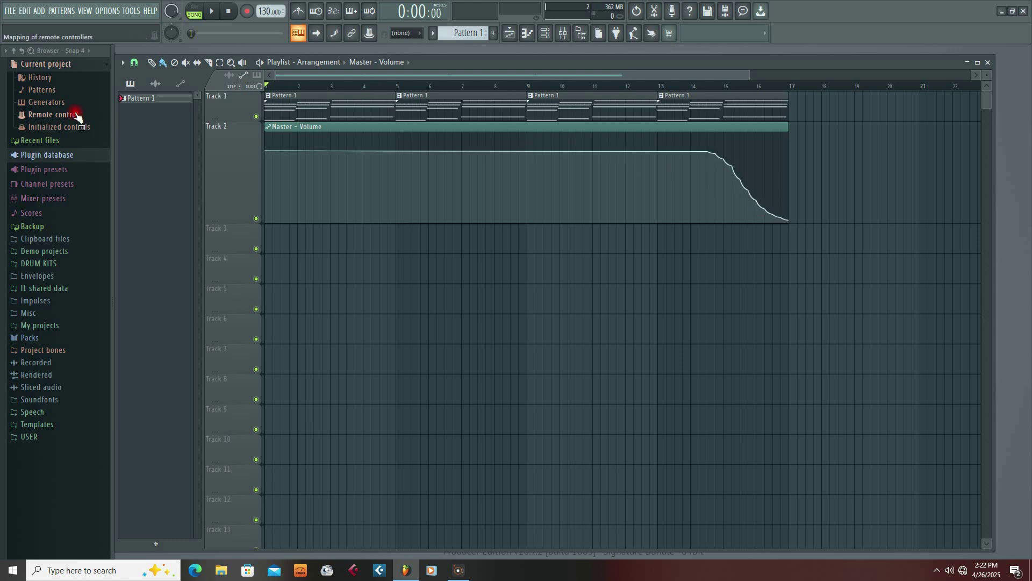
Examine the current project's History, Remote control and Initialized controls entries in the browser.
{"action": "left_click", "coordinate": [32, 80]}
{"action": "left_click", "coordinate": [33, 79]}
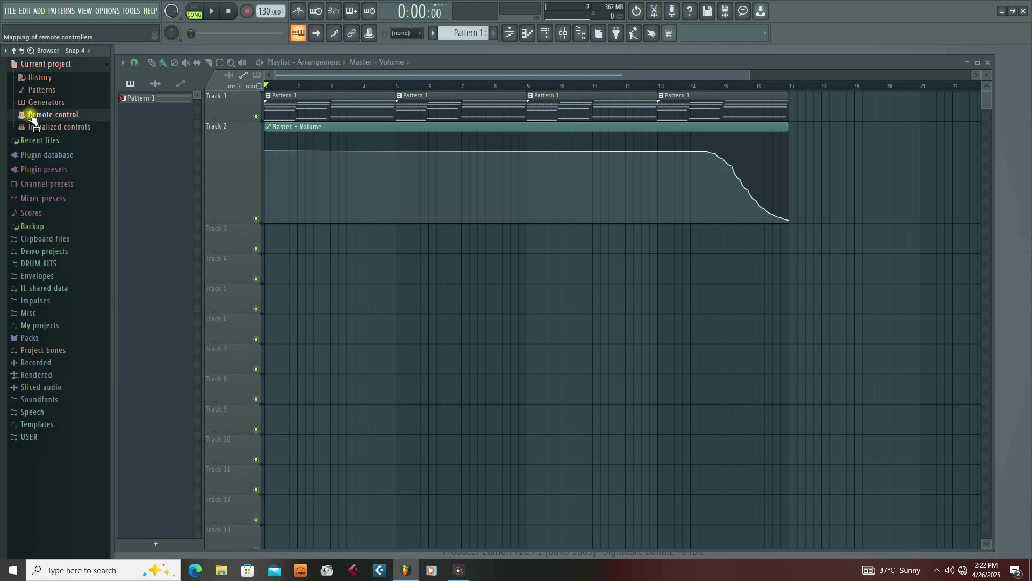
{"action": "left_click", "coordinate": [50, 116]}
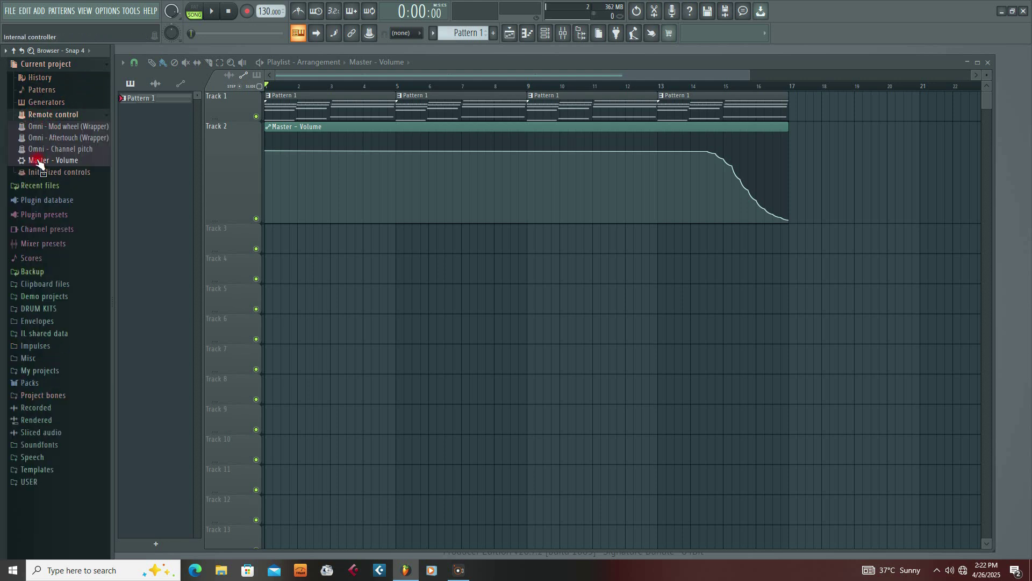
{"action": "left_click", "coordinate": [38, 114]}
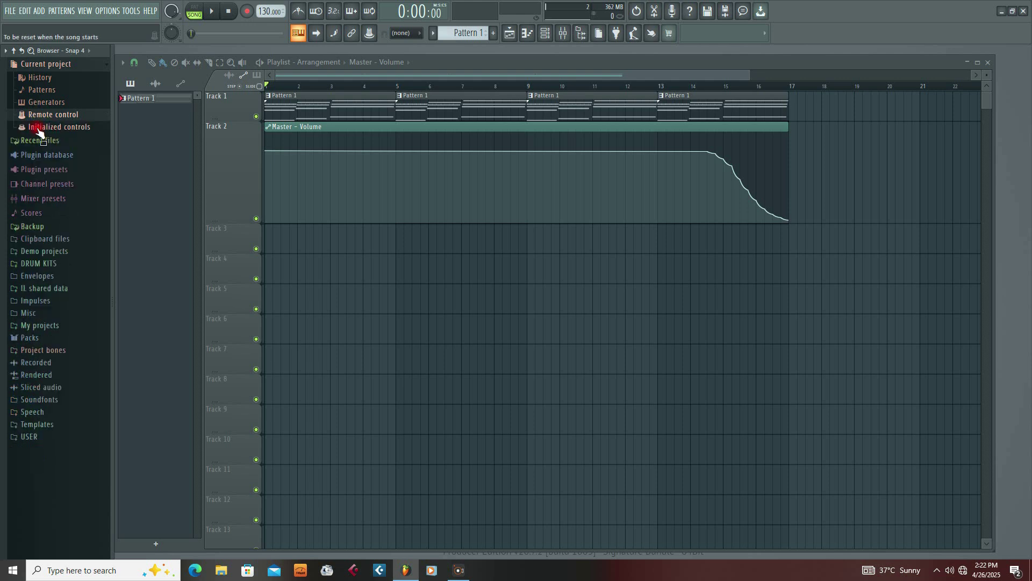
{"action": "left_click", "coordinate": [56, 128]}
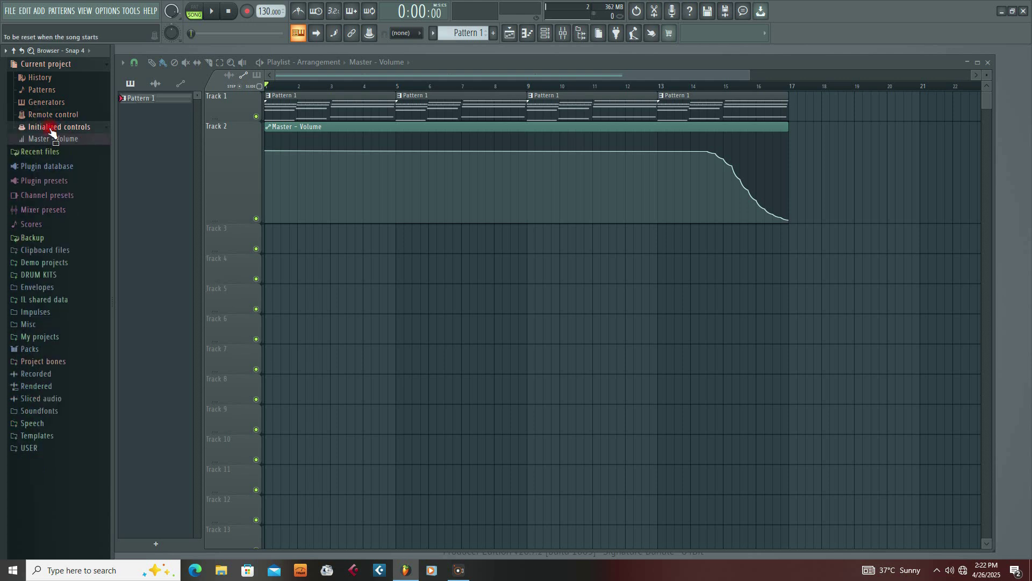
{"action": "left_click_drag", "start_coordinate": [35, 142], "coordinate": [81, 139]}
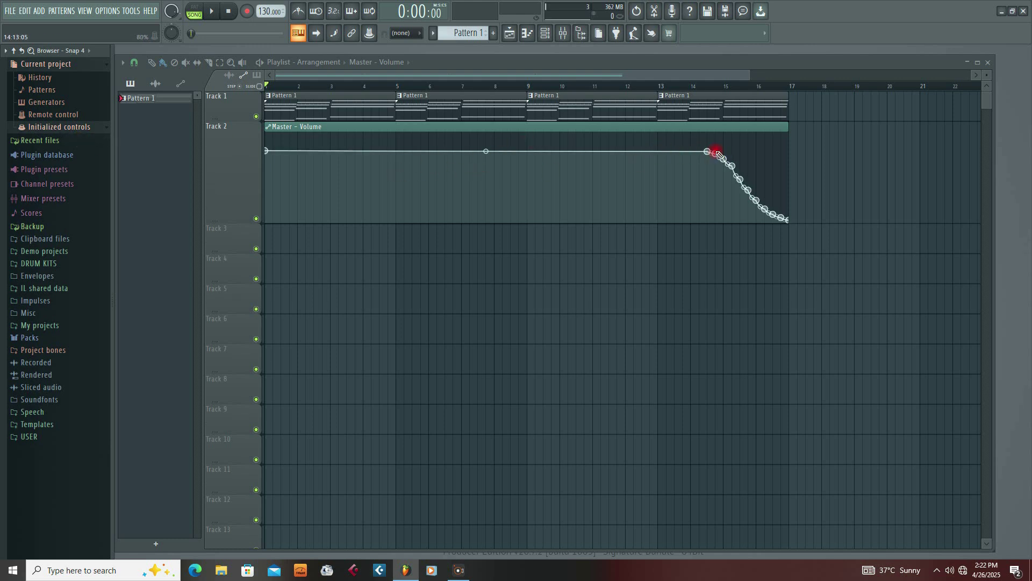
Remove the Track 2 fade-out automation clip and delete its Master - Volume channel from the channel rack.
{"action": "right_click", "coordinate": [737, 127]}
{"action": "left_click", "coordinate": [546, 33]}
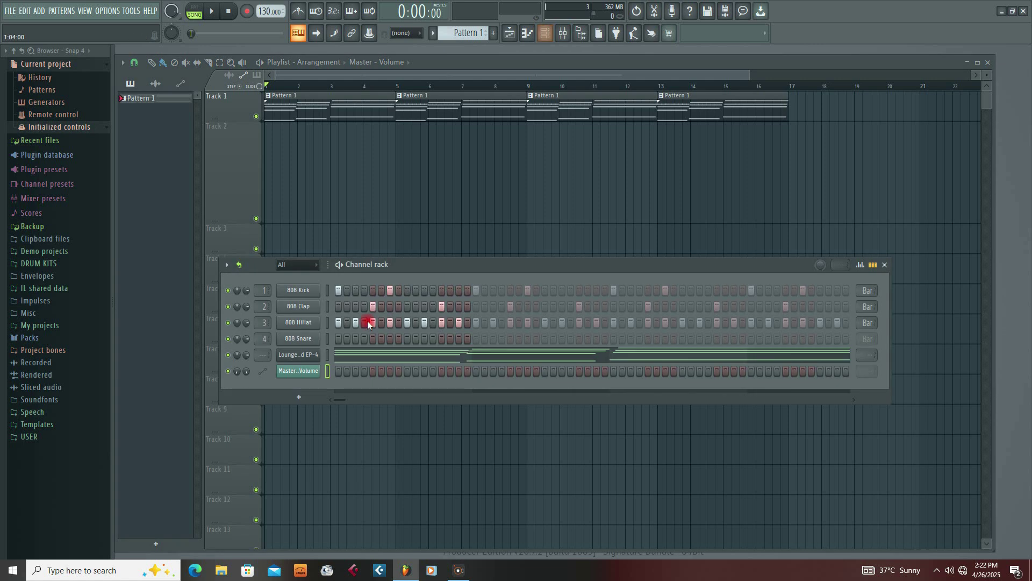
{"action": "right_click", "coordinate": [307, 373]}
{"action": "left_click", "coordinate": [365, 474]}
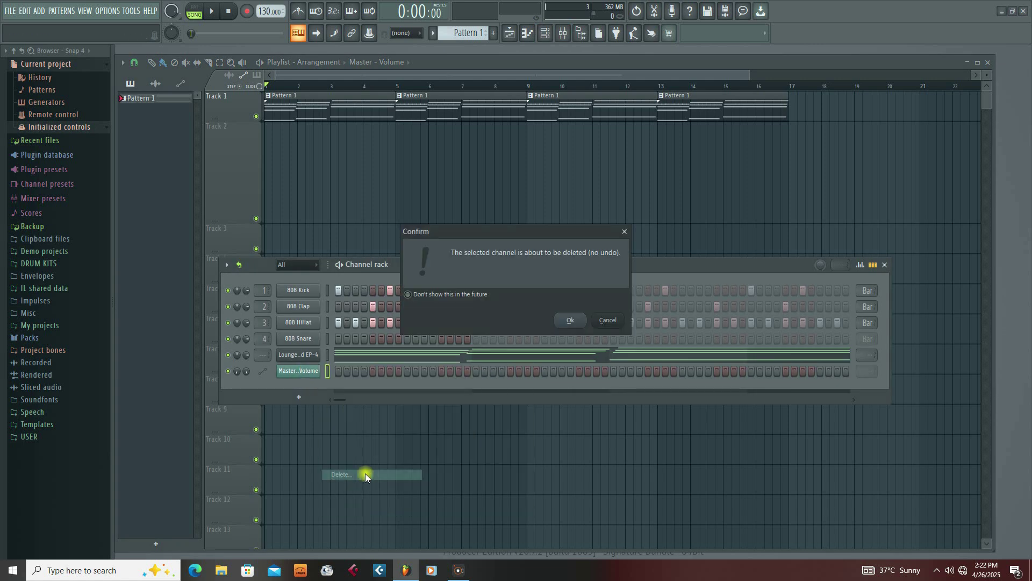
{"action": "left_click", "coordinate": [567, 324]}
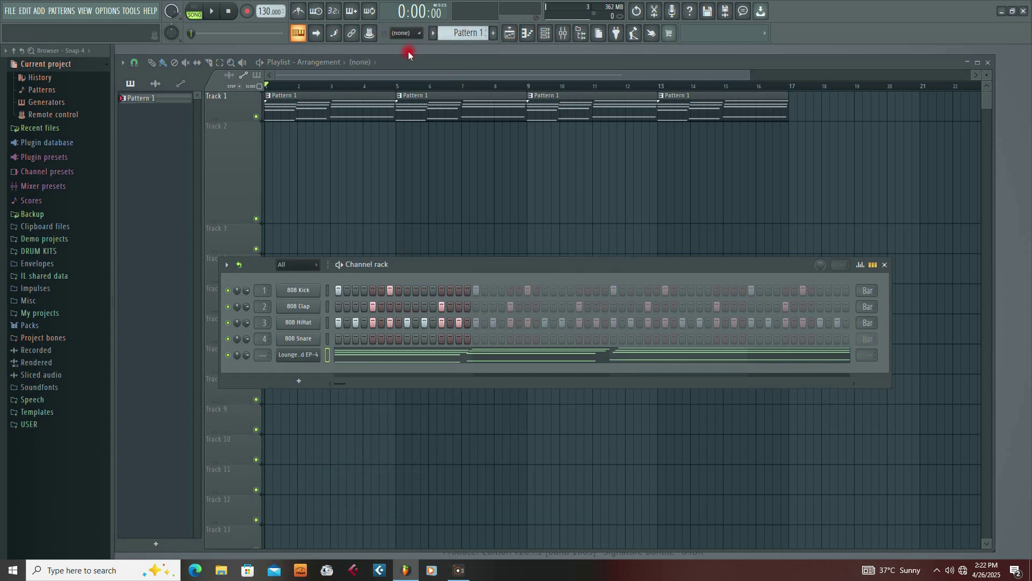
Move the channel rack lower over the playlist and restore the collapsed mixer as a full floating window.
{"action": "left_click", "coordinate": [559, 33]}
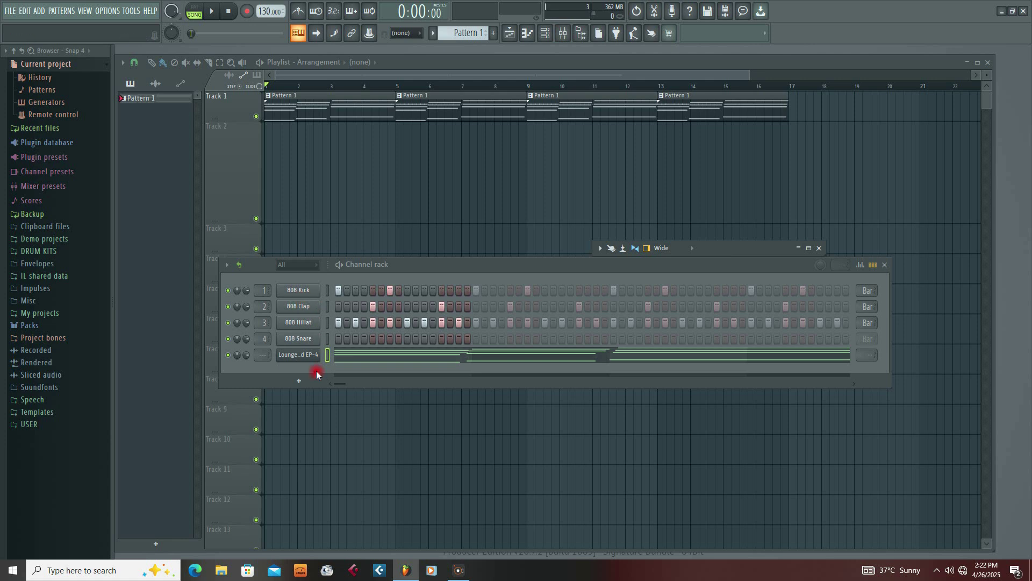
{"action": "left_click", "coordinate": [309, 359]}
{"action": "left_click", "coordinate": [564, 33]}
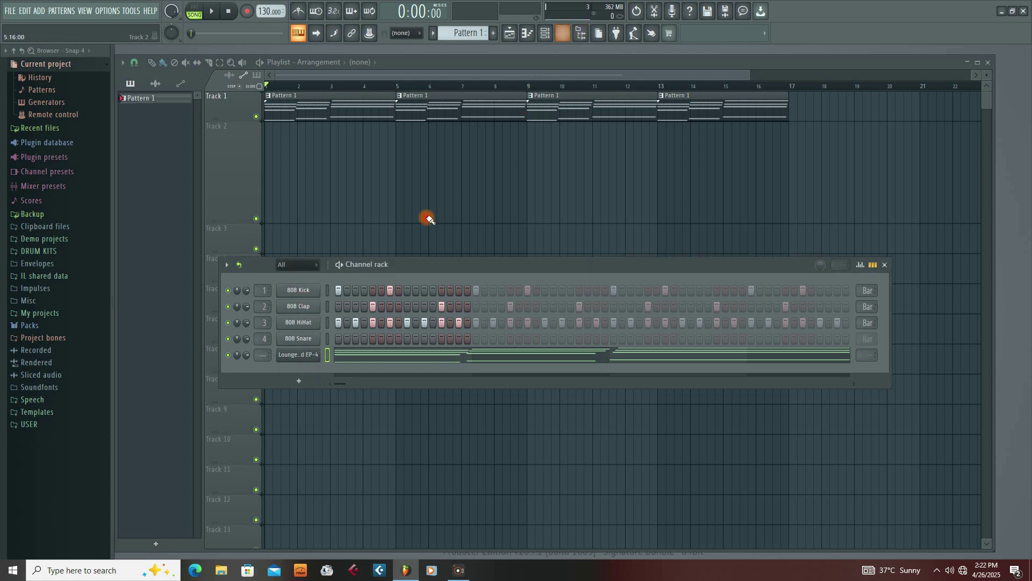
{"action": "left_click_drag", "start_coordinate": [488, 269], "coordinate": [524, 348]}
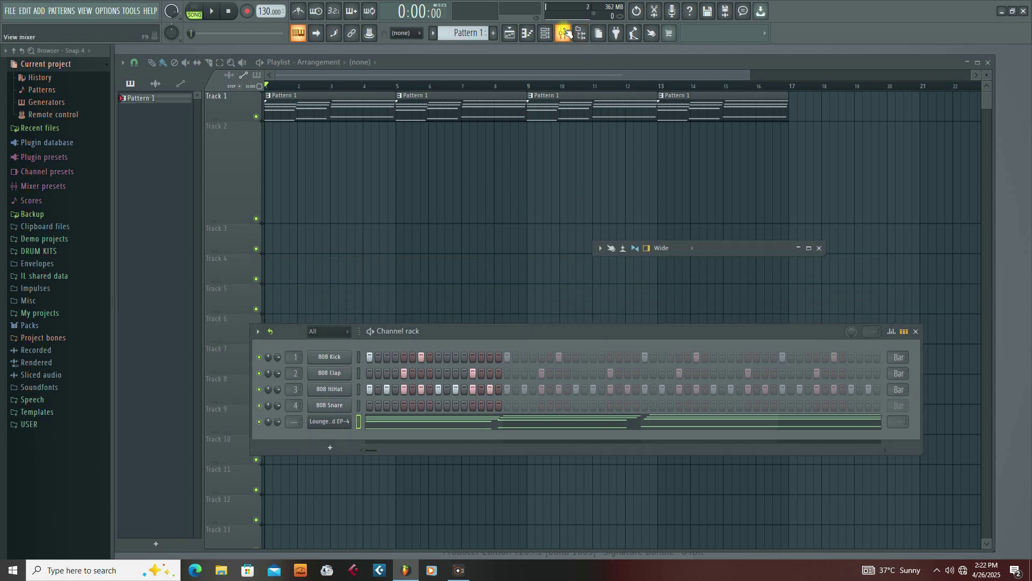
{"action": "left_click", "coordinate": [563, 34]}
{"action": "double_click", "coordinate": [723, 251]}
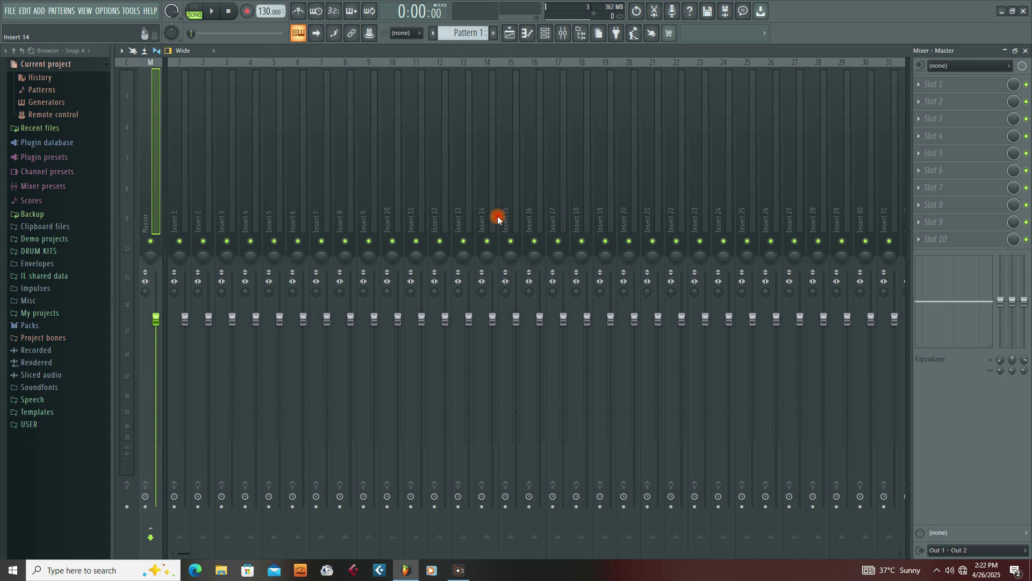
{"action": "left_click", "coordinate": [1008, 55]}
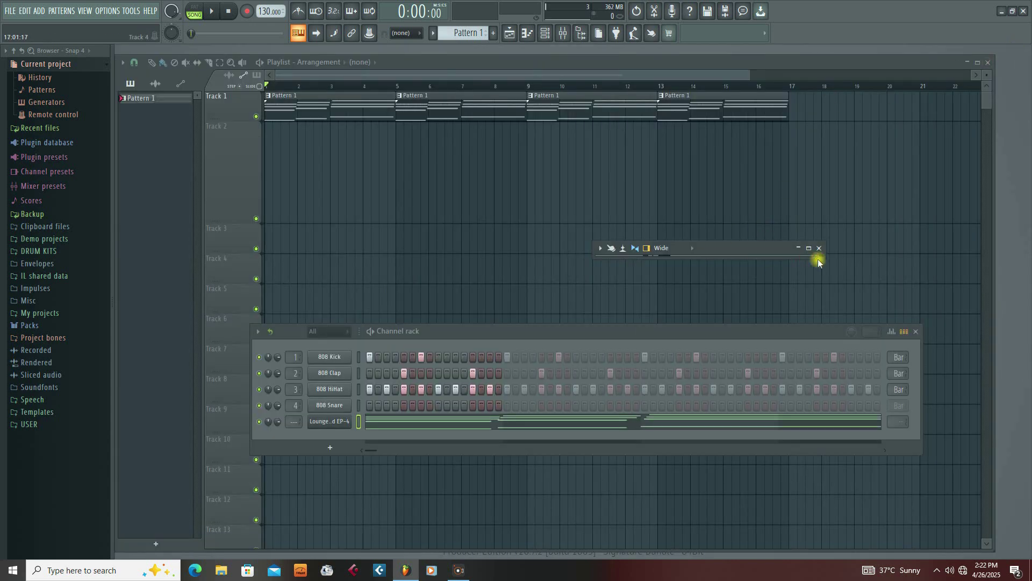
{"action": "left_click_drag", "start_coordinate": [820, 259], "coordinate": [909, 338]}
{"action": "left_click_drag", "start_coordinate": [828, 252], "coordinate": [412, 74]}
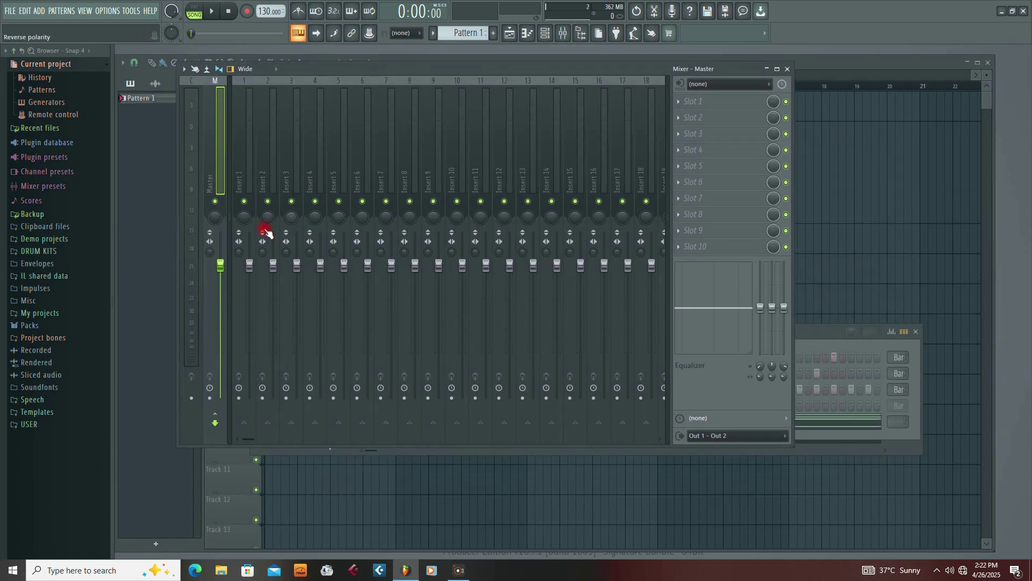
Create a new automation clip for the Master volume fader and move the mixer down to uncover Track 2.
{"action": "right_click", "coordinate": [223, 275]}
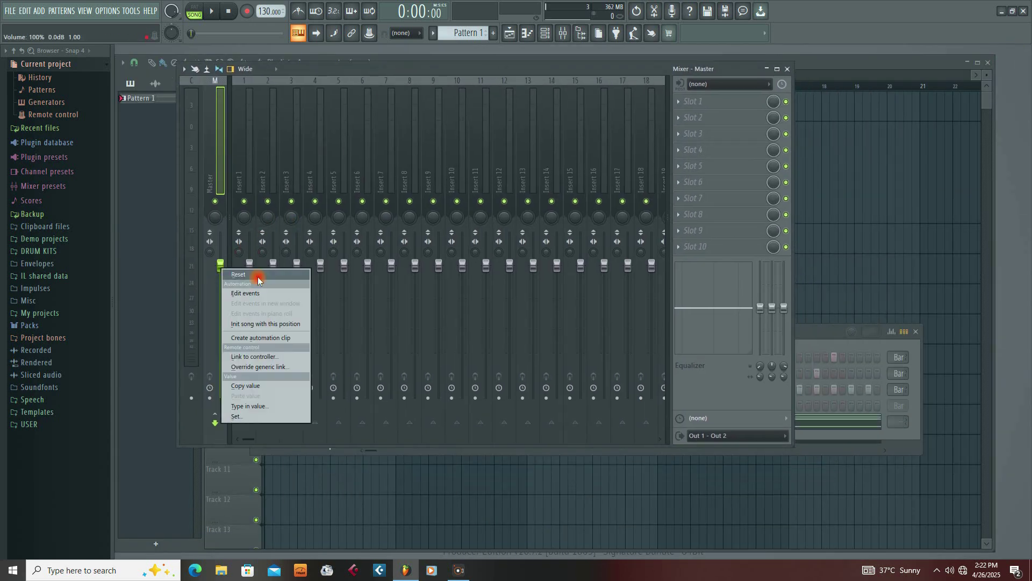
{"action": "left_click", "coordinate": [259, 339]}
{"action": "left_click_drag", "start_coordinate": [629, 70], "coordinate": [663, 311]}
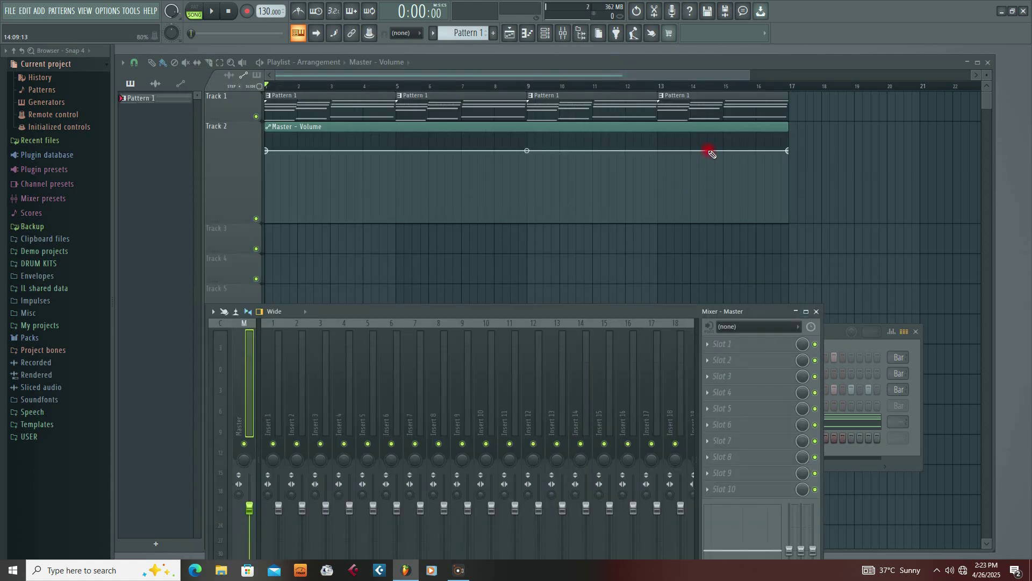
Draw a freehand fade-out in the Master - Volume clip from about bar 14.5 to bar 17, with level points back to about bar 12.
{"action": "left_click_drag", "start_coordinate": [708, 151], "coordinate": [789, 220]}
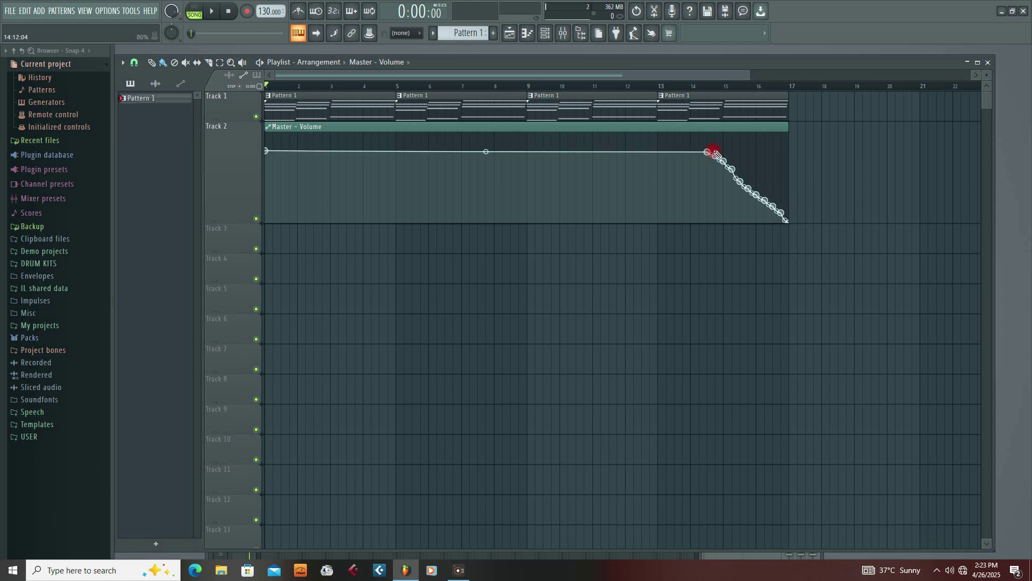
{"action": "left_click_drag", "start_coordinate": [705, 153], "coordinate": [638, 154]}
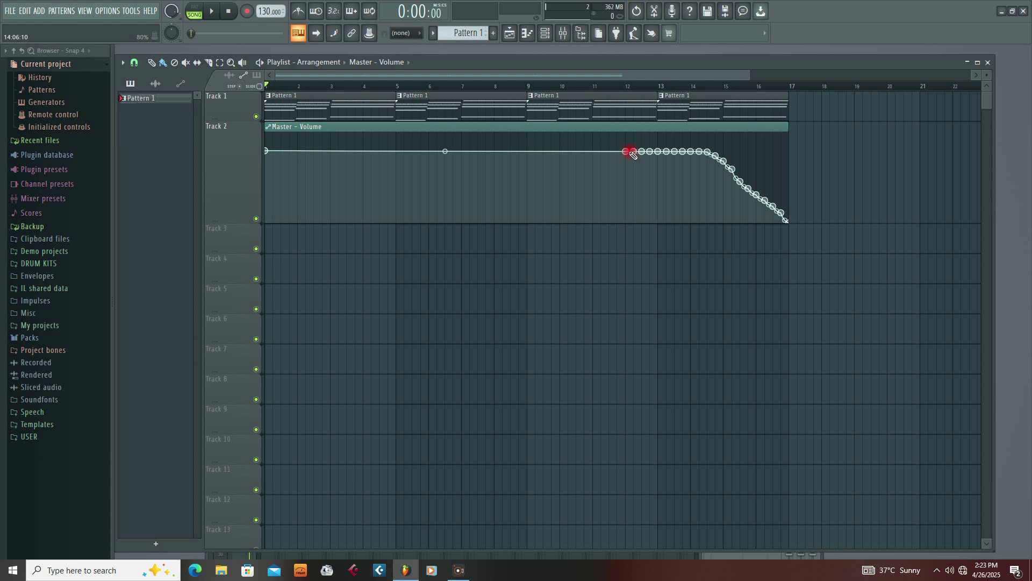
Examine the Initialized controls entry in the browser and play the song from just before bar 14 to hear the fade-out.
{"action": "left_click", "coordinate": [36, 127]}
{"action": "left_click", "coordinate": [37, 127]}
{"action": "left_click", "coordinate": [37, 127]}
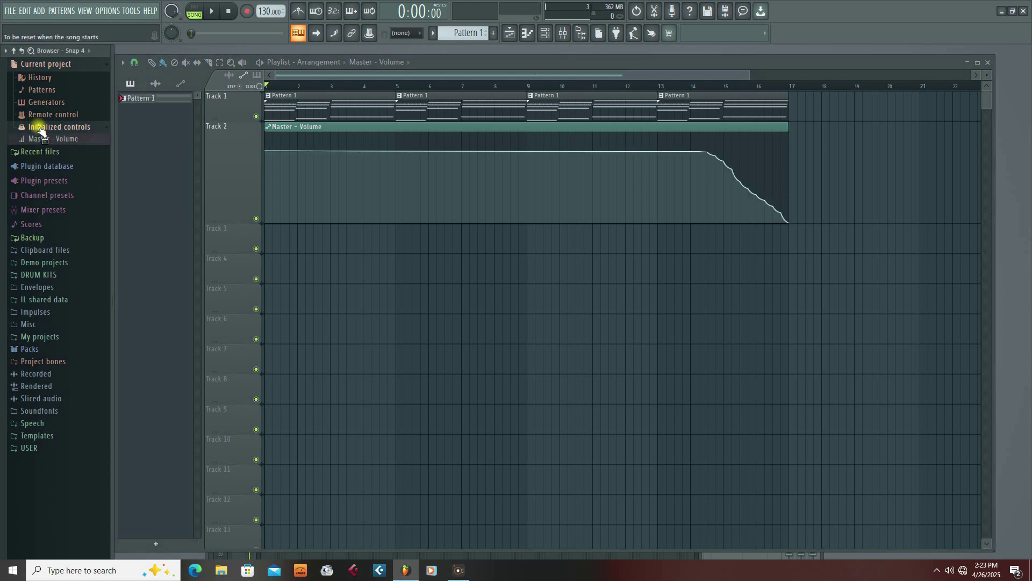
{"action": "left_click", "coordinate": [62, 128]}
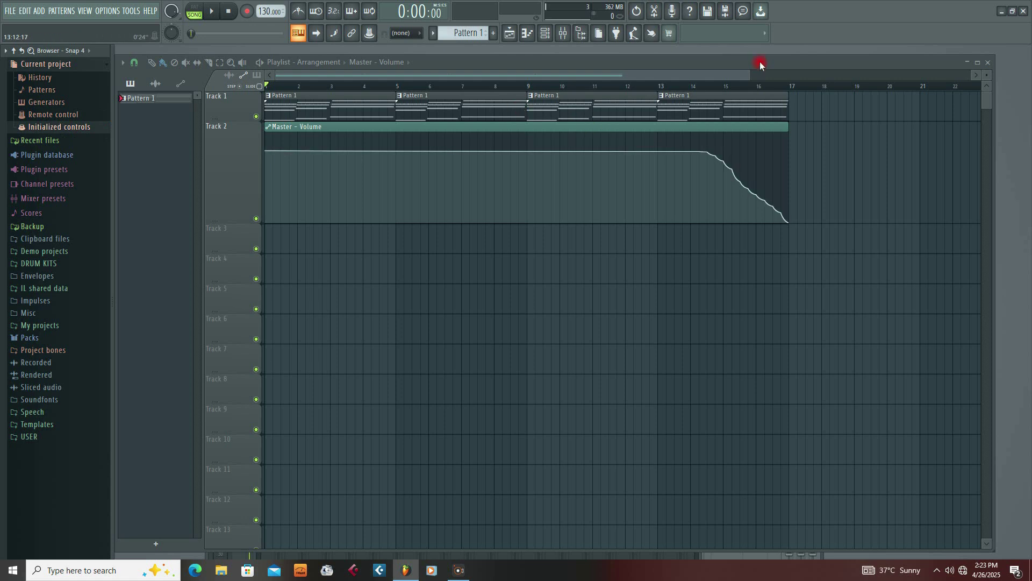
{"action": "left_click", "coordinate": [682, 88]}
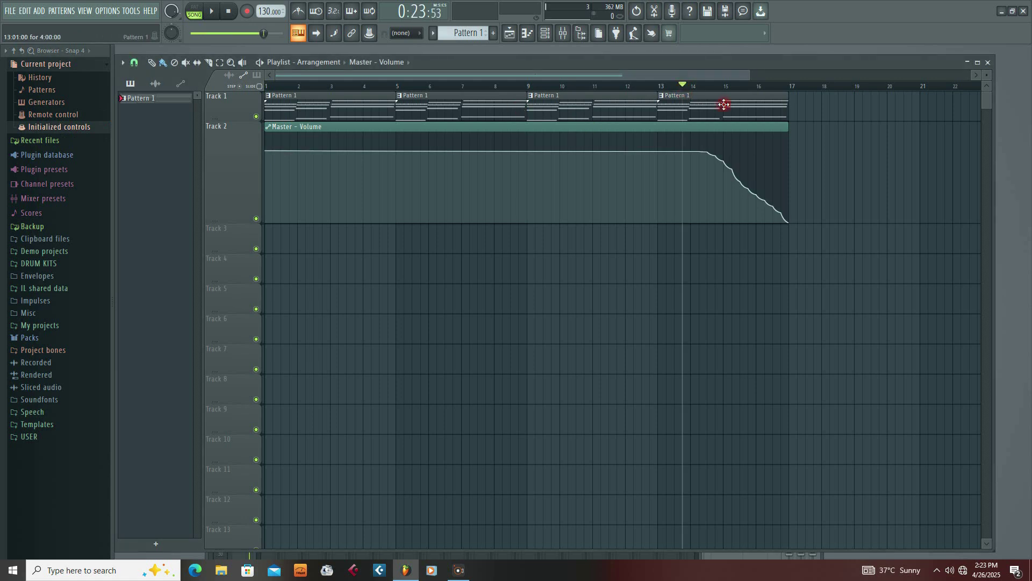
{"action": "key", "text": "space"}
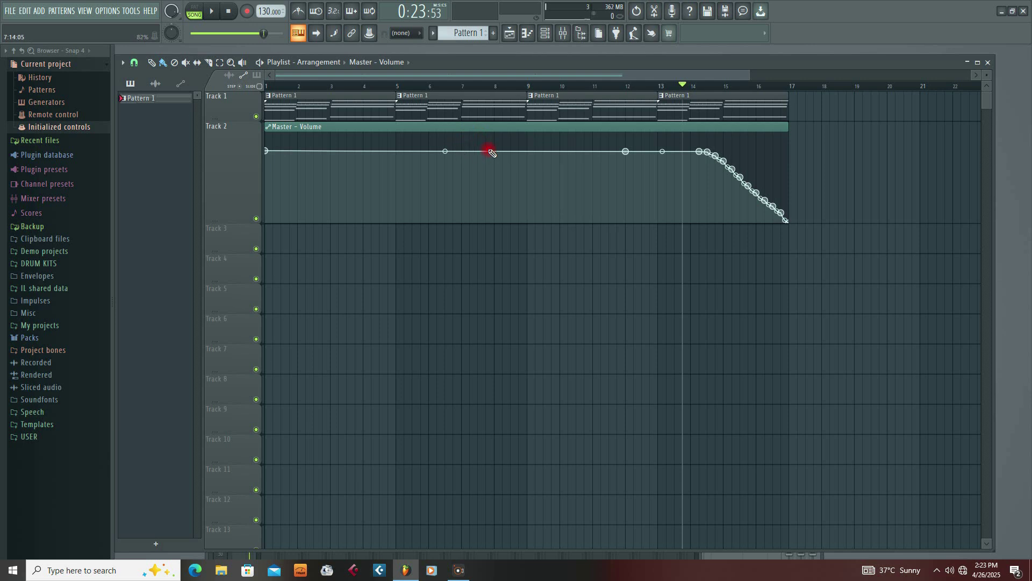
Draw freehand dips in the Master - Volume curve, first between about bars 9 and 5, and again across about bars 2 to 14.
{"action": "mouse_move", "coordinate": [492, 152]}
{"action": "left_mouse_down"}
{"action": "mouse_move", "coordinate": [453, 159]}
{"action": "mouse_move", "coordinate": [549, 154]}
{"action": "mouse_move", "coordinate": [409, 168]}
{"action": "left_mouse_up"}
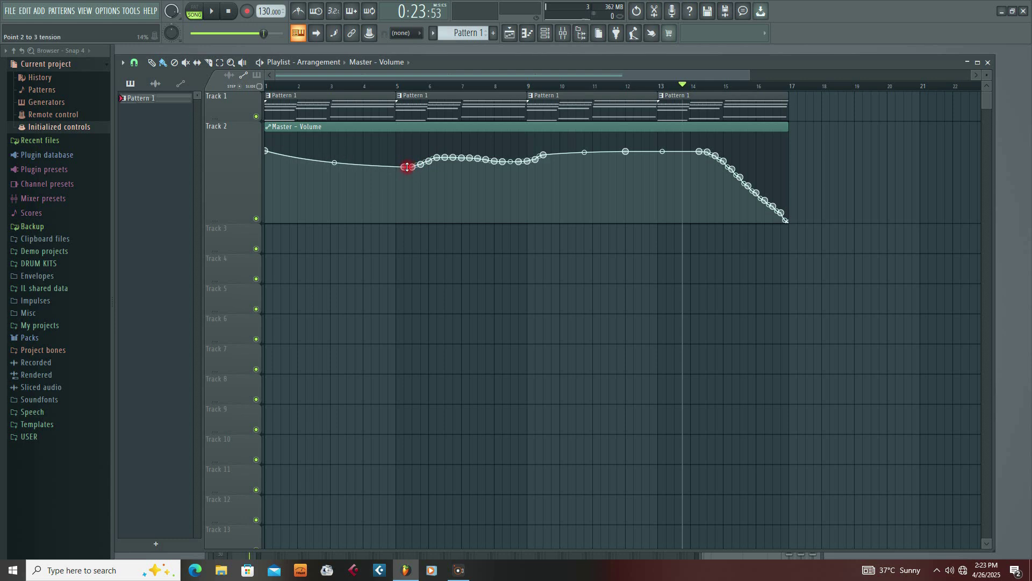
{"action": "double_click", "coordinate": [634, 63]}
{"action": "double_click", "coordinate": [625, 50]}
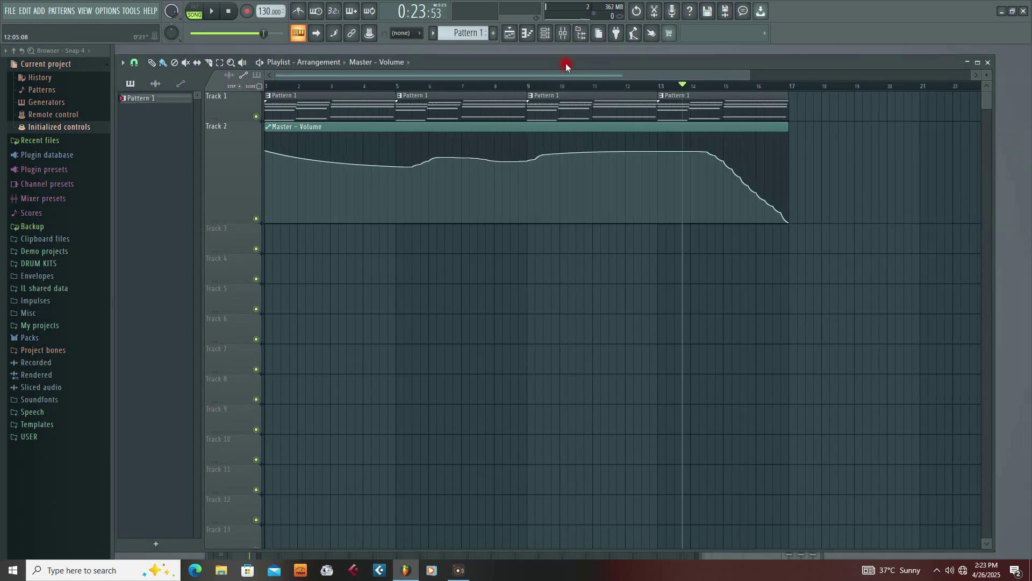
{"action": "mouse_move", "coordinate": [490, 123]}
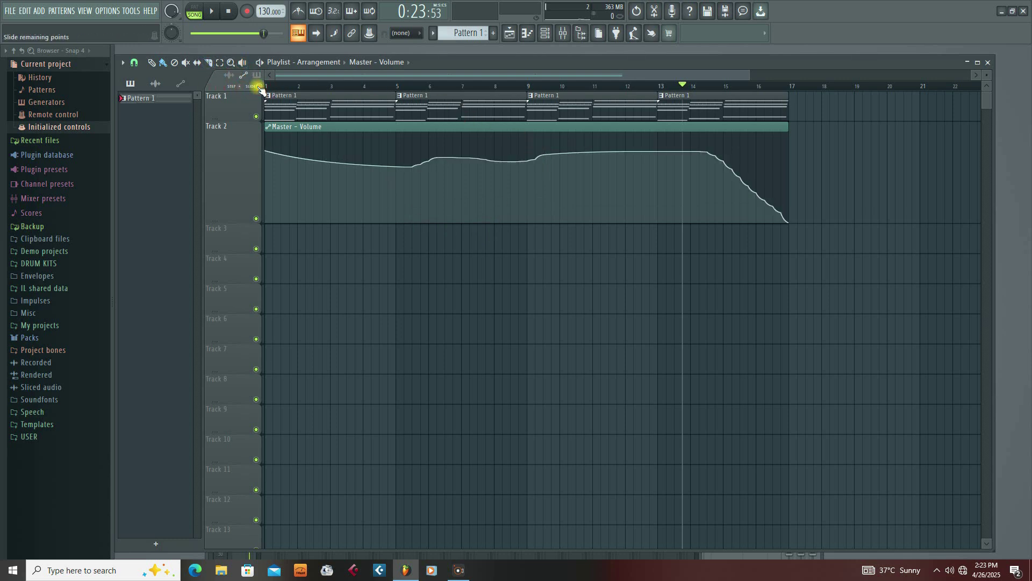
{"action": "left_click", "coordinate": [324, 160]}
{"action": "mouse_move", "coordinate": [305, 162]}
{"action": "left_mouse_down"}
{"action": "mouse_move", "coordinate": [377, 183]}
{"action": "mouse_move", "coordinate": [510, 183]}
{"action": "mouse_move", "coordinate": [638, 161]}
{"action": "mouse_move", "coordinate": [693, 179]}
{"action": "left_mouse_up"}
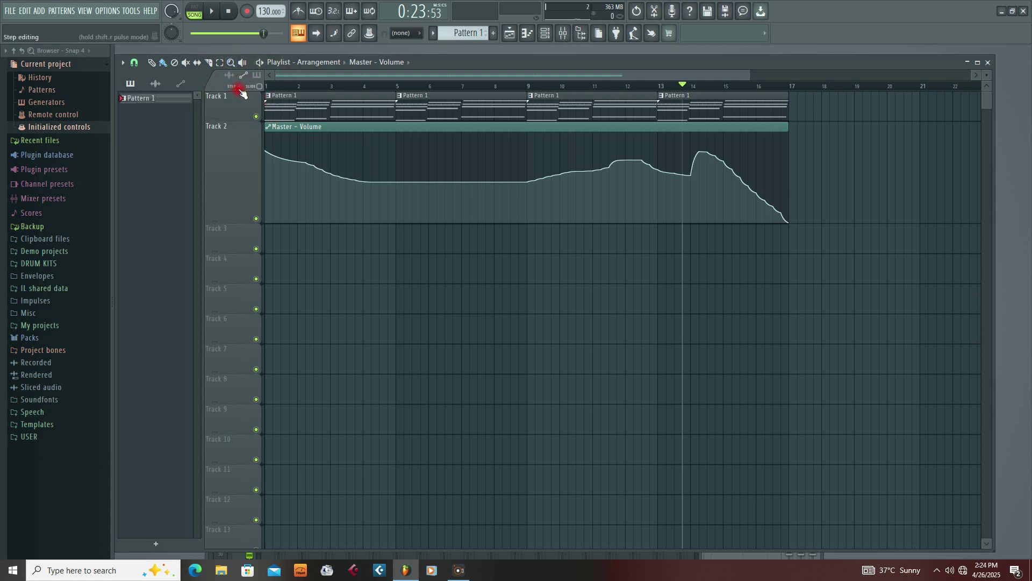
Try editing the curve with step editing off, and redraw it freehand from about bar 5 to bar 14.5 with step editing on.
{"action": "left_click", "coordinate": [279, 154]}
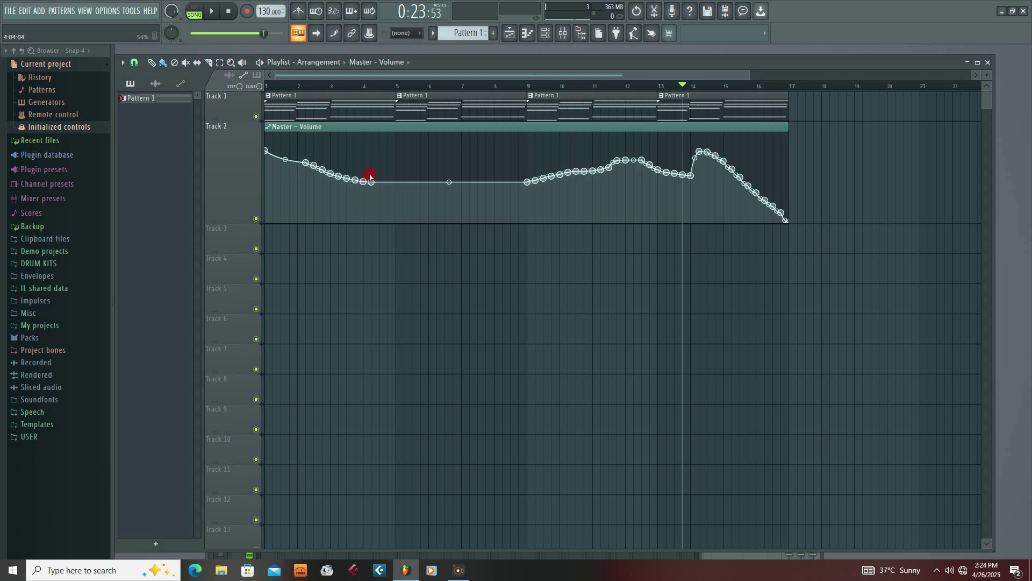
{"action": "left_click", "coordinate": [430, 184]}
{"action": "left_click", "coordinate": [518, 177]}
{"action": "left_click", "coordinate": [409, 181]}
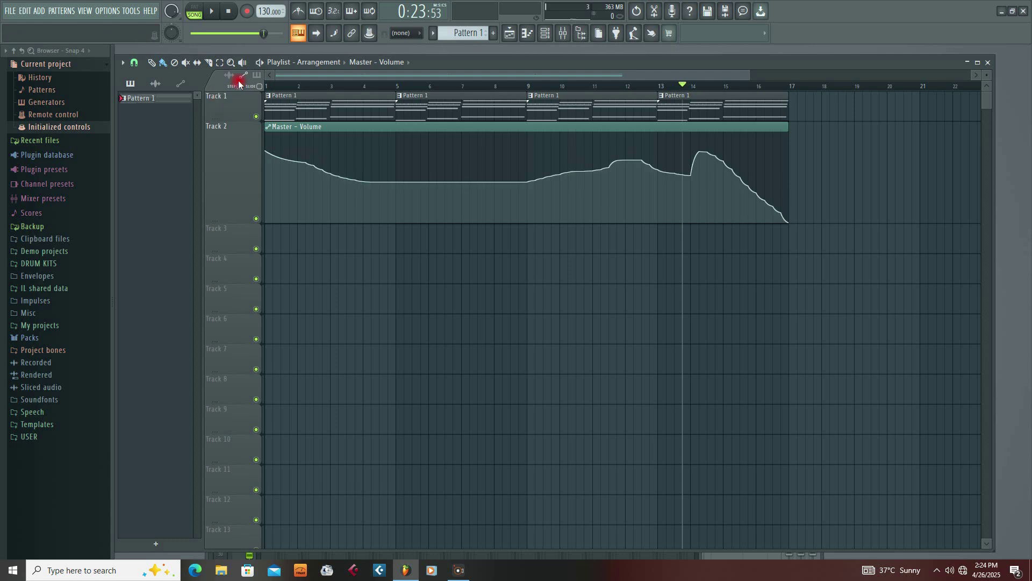
{"action": "left_click_drag", "start_coordinate": [387, 173], "coordinate": [708, 183]}
Turn step editing off and pull a single point of the Master - Volume curve down just before bar 9.
{"action": "left_click", "coordinate": [212, 100]}
{"action": "left_click", "coordinate": [241, 86]}
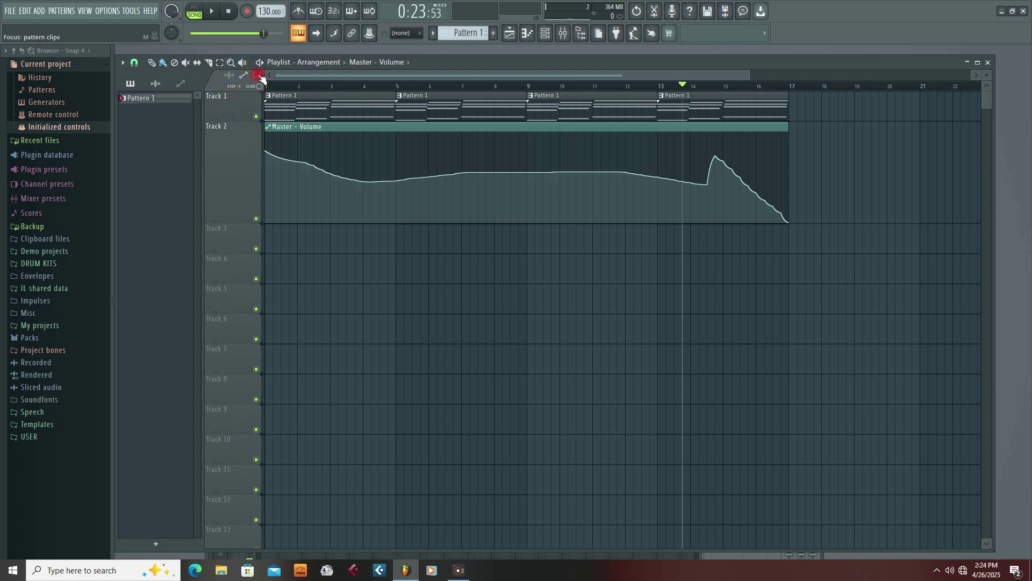
{"action": "left_click", "coordinate": [218, 111]}
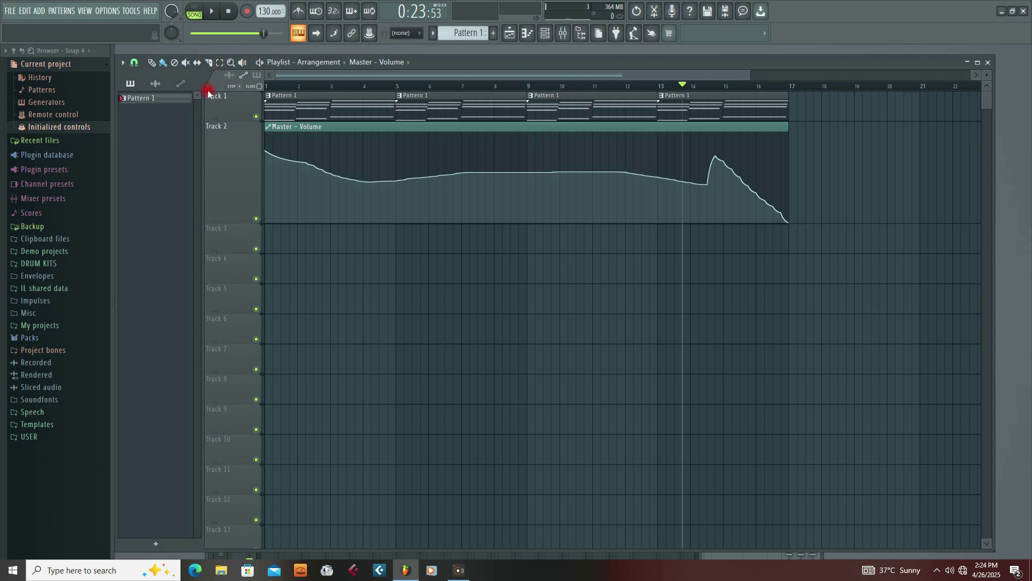
{"action": "left_click", "coordinate": [231, 62]}
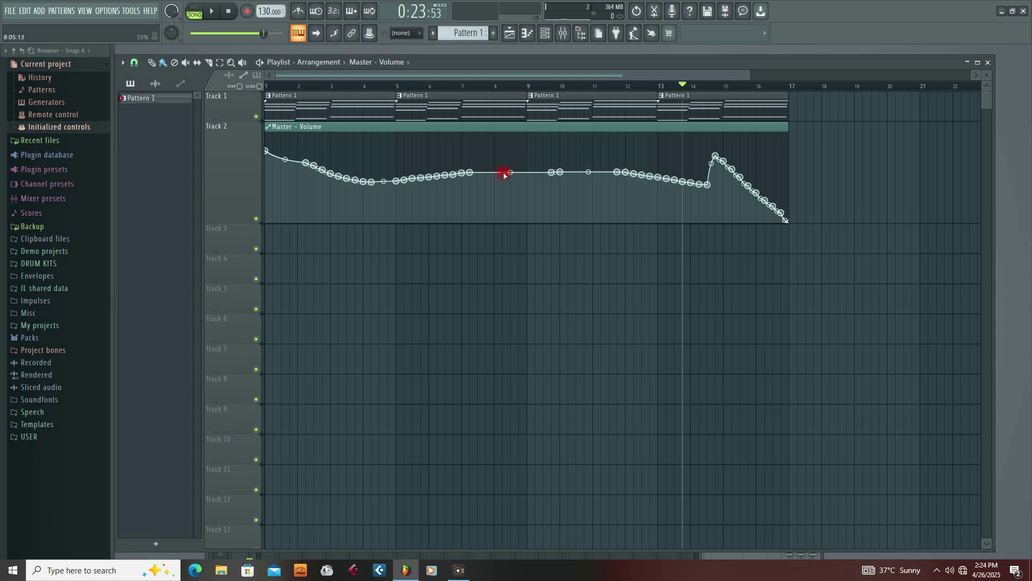
{"action": "left_click_drag", "start_coordinate": [495, 174], "coordinate": [517, 184]}
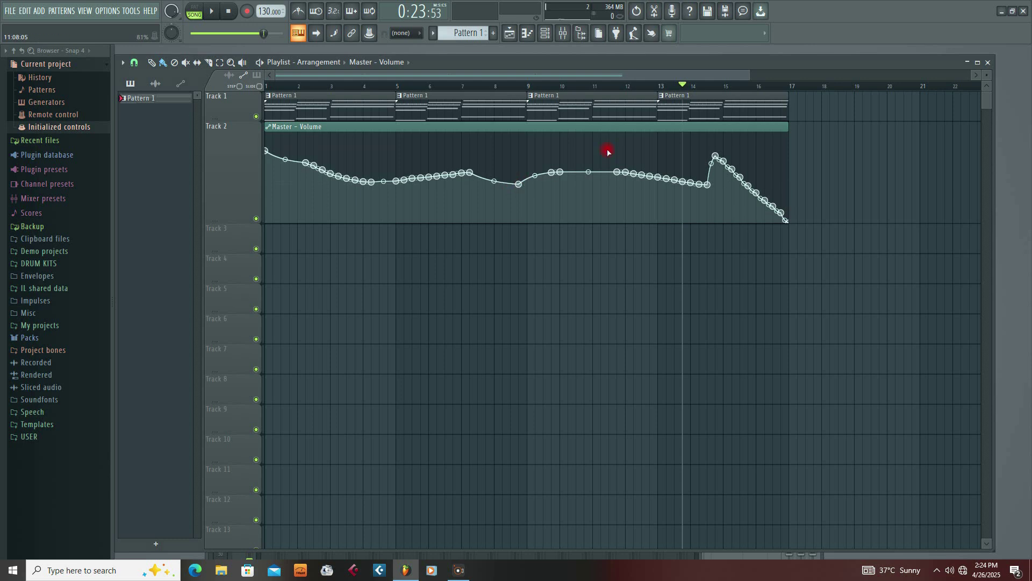
Remove the Master - Volume clip from Track 2 and delete its channel from the channel rack.
{"action": "mouse_move", "coordinate": [480, 131]}
{"action": "left_click", "coordinate": [481, 128]}
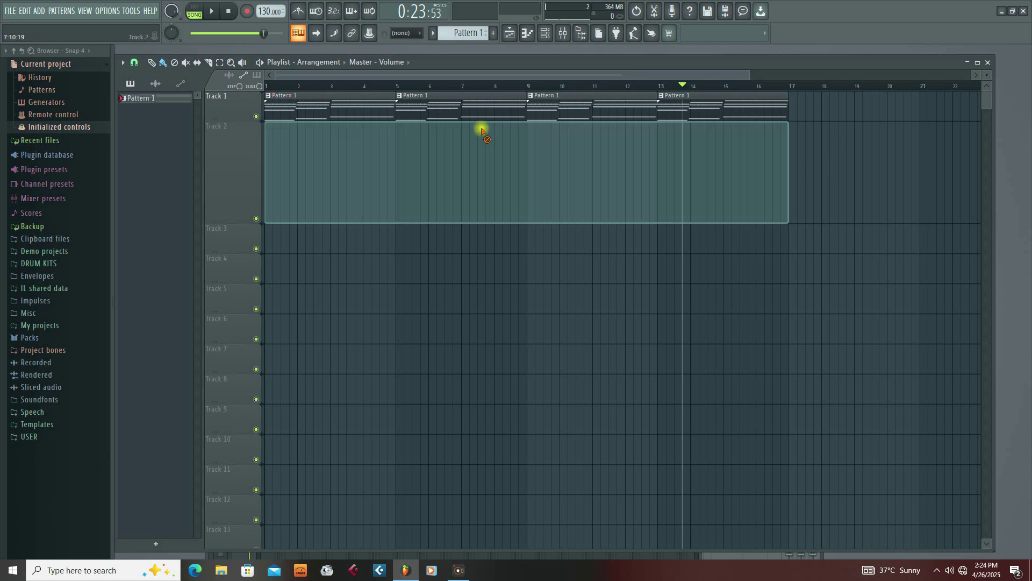
{"action": "key", "text": "Delete"}
{"action": "left_click", "coordinate": [553, 33]}
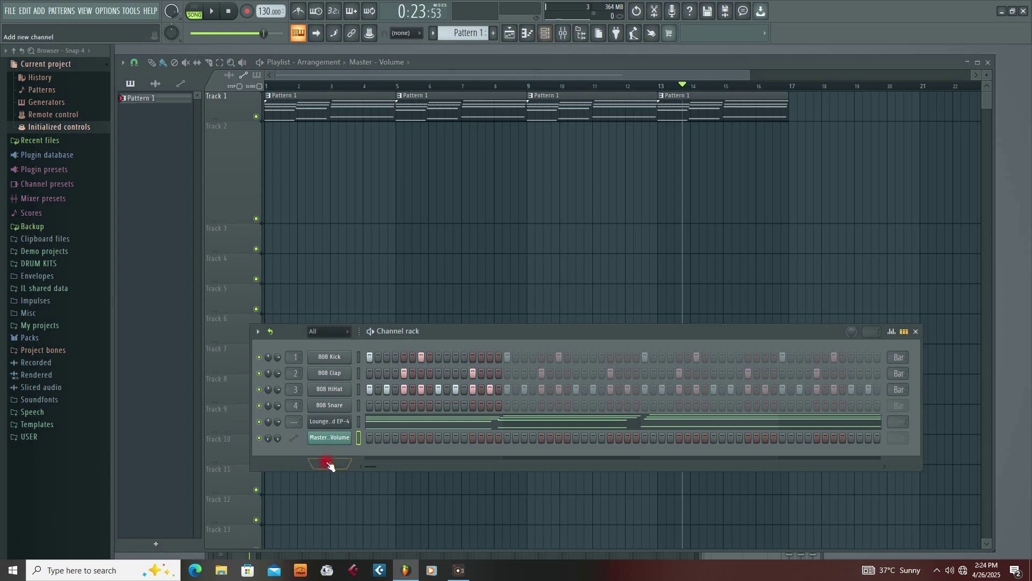
{"action": "right_click", "coordinate": [329, 437]}
{"action": "mouse_move", "coordinate": [427, 492]}
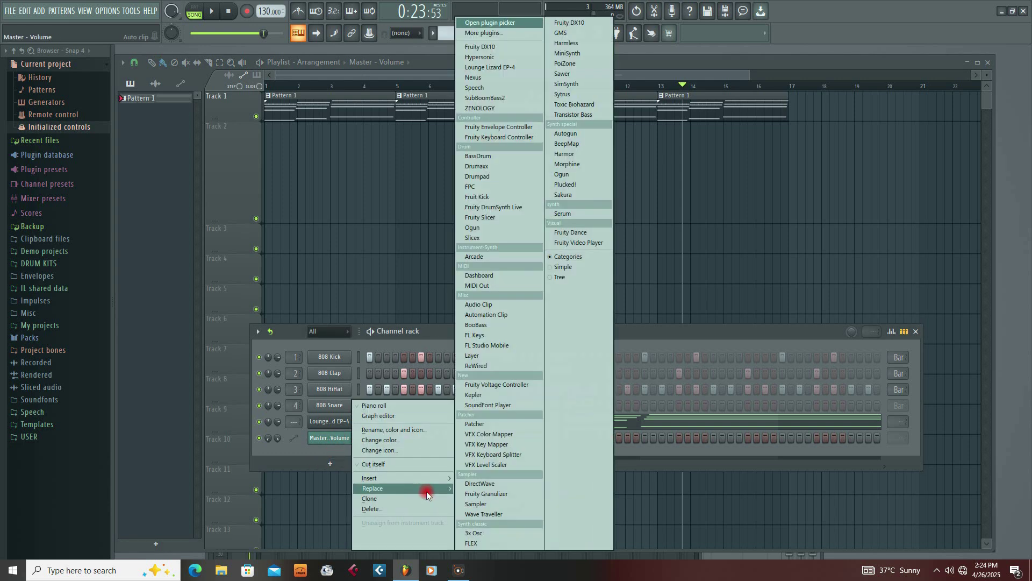
{"action": "left_click", "coordinate": [381, 510]}
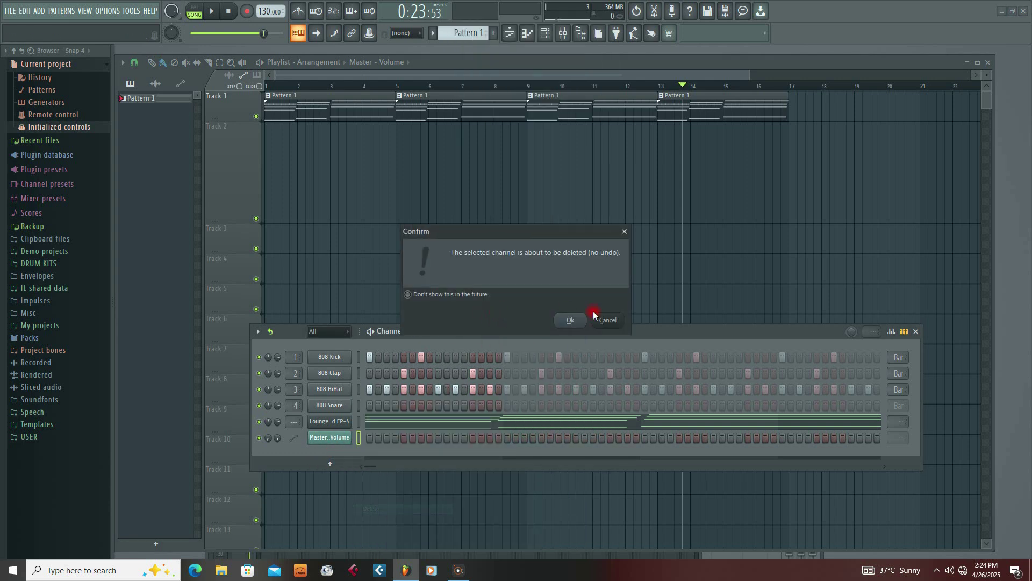
{"action": "left_click", "coordinate": [569, 320]}
Open the mixer, move it up over the playlist and create an automation clip for the Master volume fader.
{"action": "left_click_drag", "start_coordinate": [521, 330], "coordinate": [537, 128]}
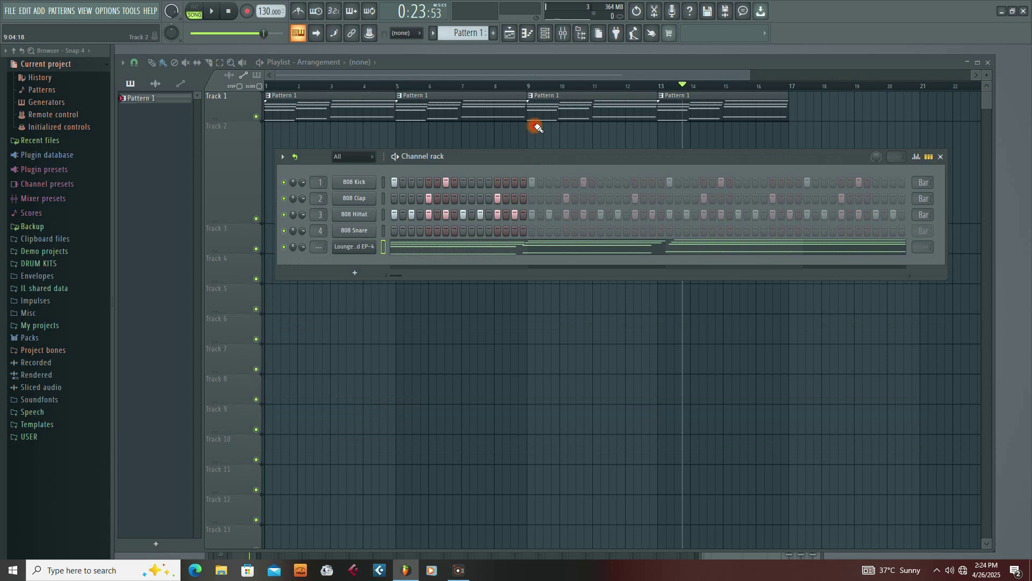
{"action": "left_click", "coordinate": [563, 33]}
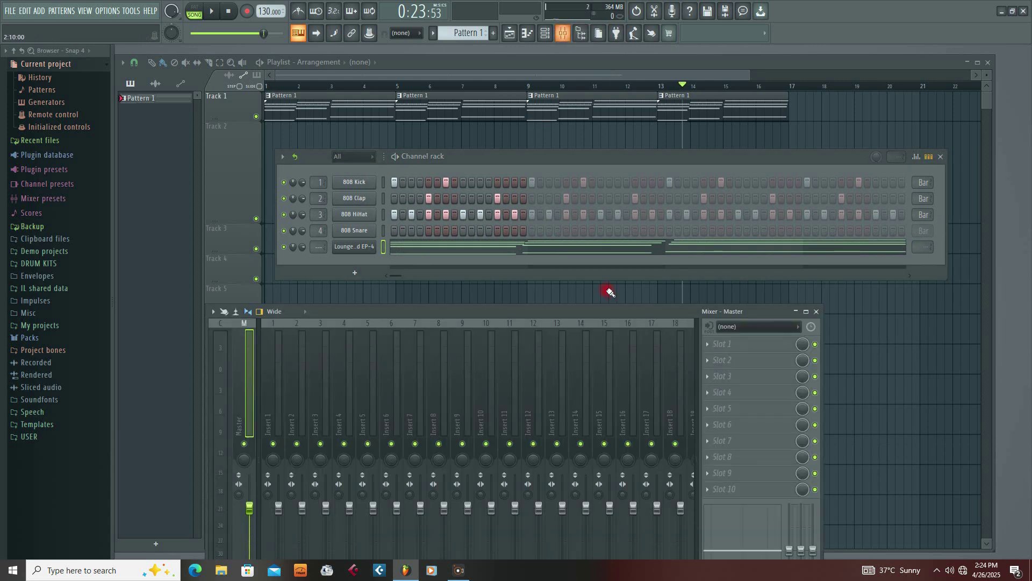
{"action": "left_click_drag", "start_coordinate": [486, 308], "coordinate": [467, 163]}
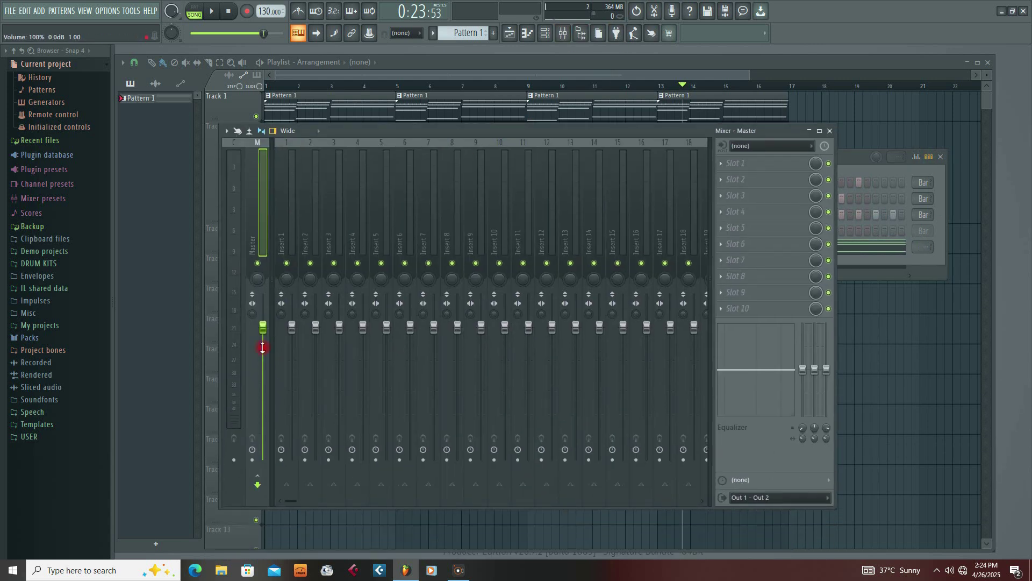
{"action": "right_click", "coordinate": [263, 328]}
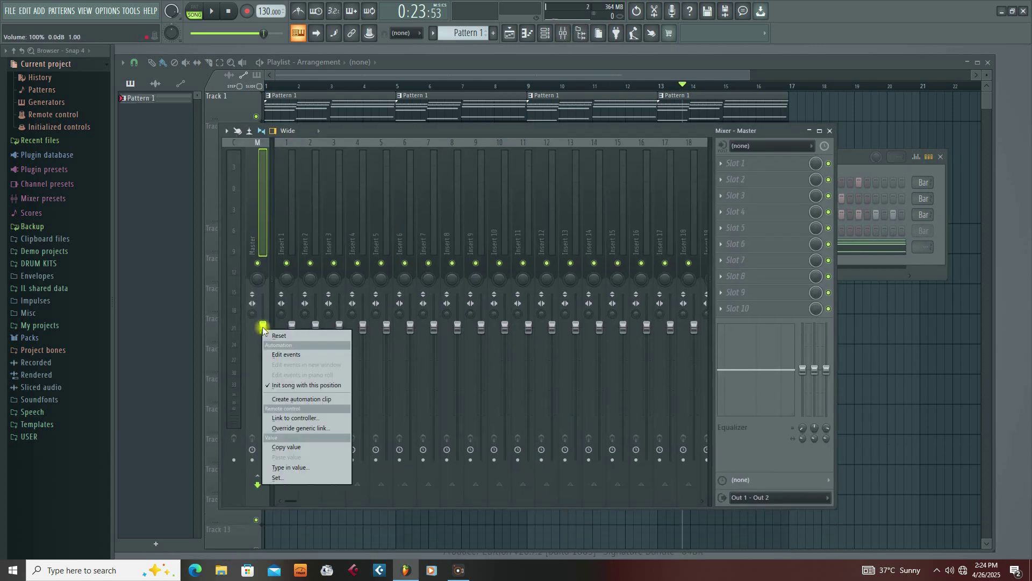
{"action": "left_click", "coordinate": [285, 399]}
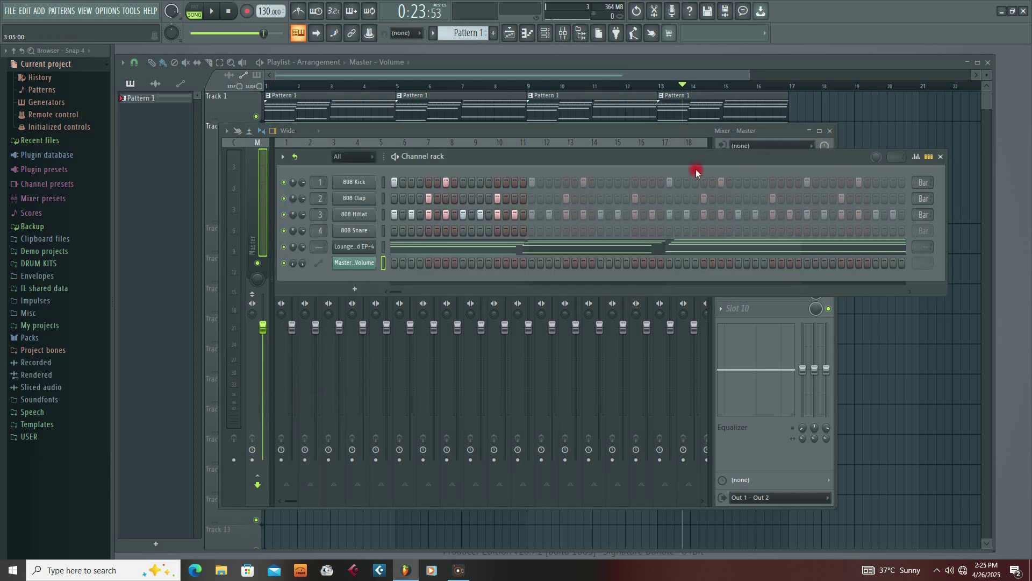
Close the mixer and clear the channel rack off the playlist to uncover the Master - Volume clip.
{"action": "left_click", "coordinate": [831, 132]}
{"action": "left_click_drag", "start_coordinate": [845, 158], "coordinate": [733, 308]}
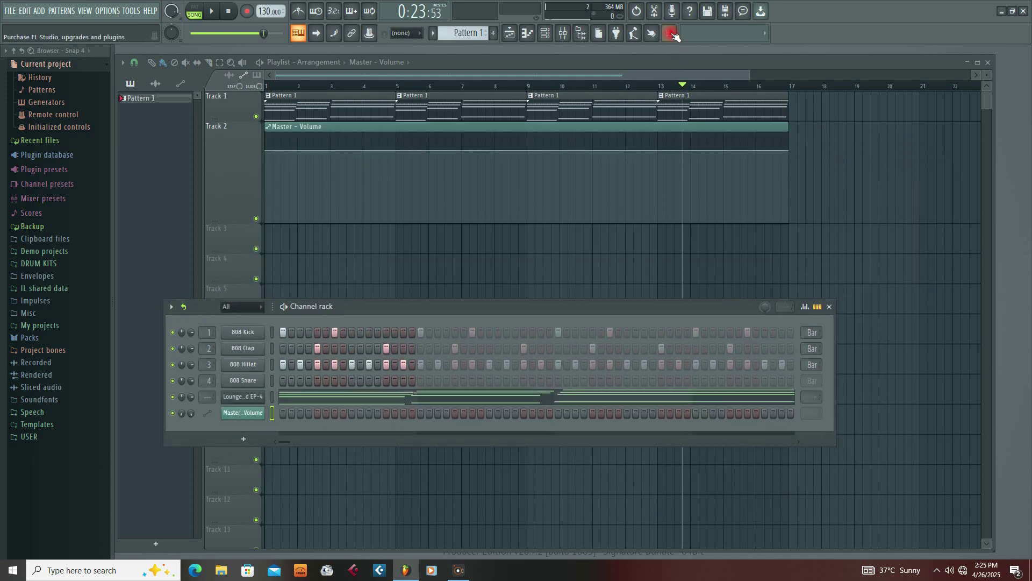
{"action": "left_click", "coordinate": [668, 65]}
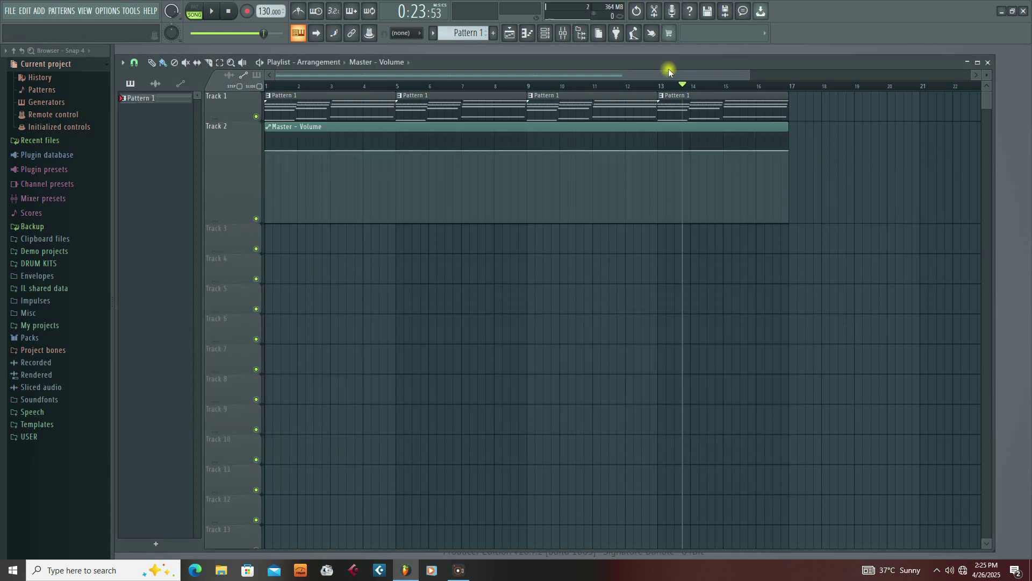
Add level points at bar 13 and about bar 14.5 of the Master - Volume clip and pull its end point down to form a fade-out.
{"action": "right_click", "coordinate": [658, 151]}
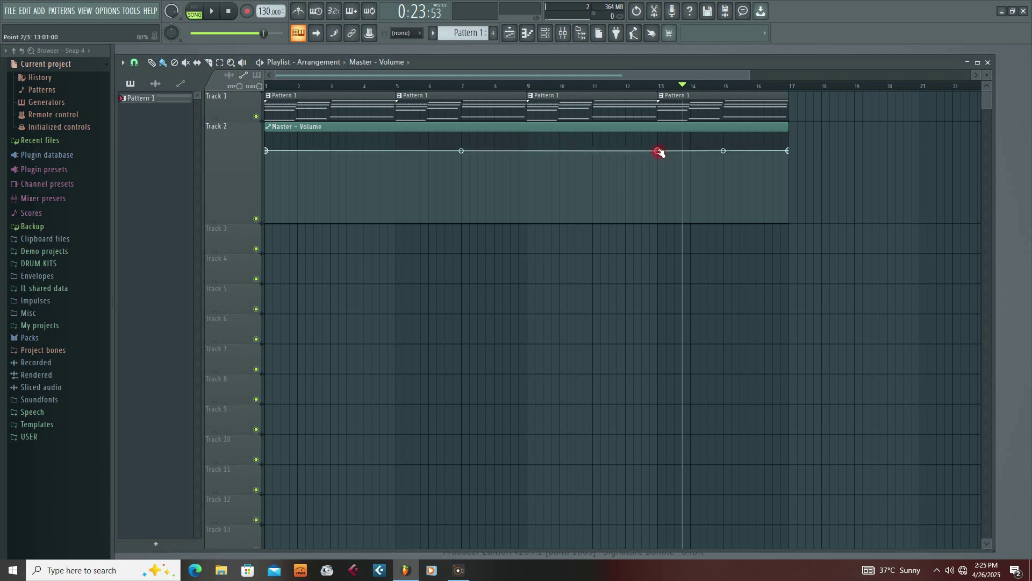
{"action": "left_click_drag", "start_coordinate": [659, 151], "coordinate": [658, 150]}
{"action": "right_click", "coordinate": [684, 151]}
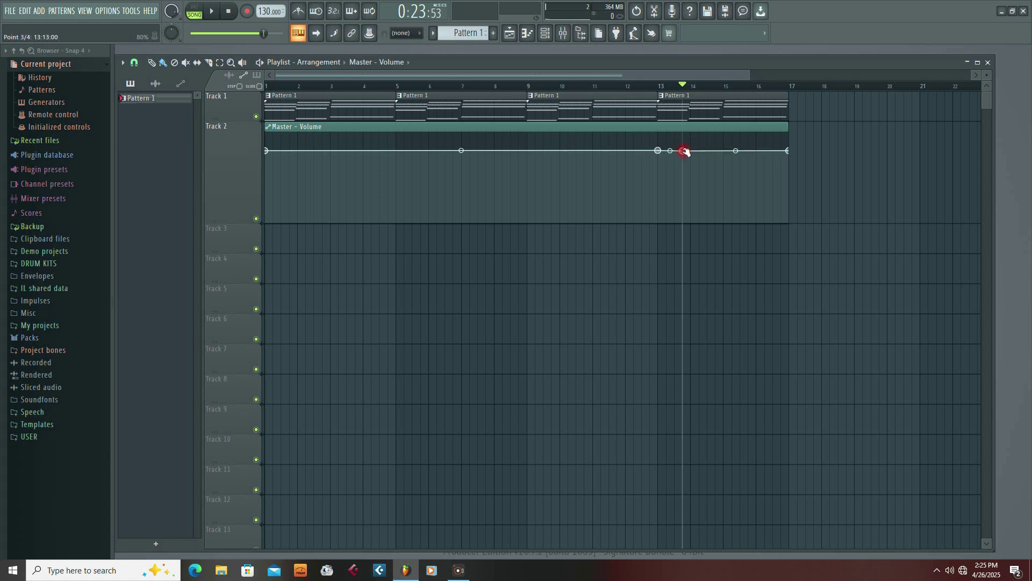
{"action": "left_click_drag", "start_coordinate": [686, 152], "coordinate": [708, 154]}
{"action": "left_click_drag", "start_coordinate": [785, 150], "coordinate": [782, 222]}
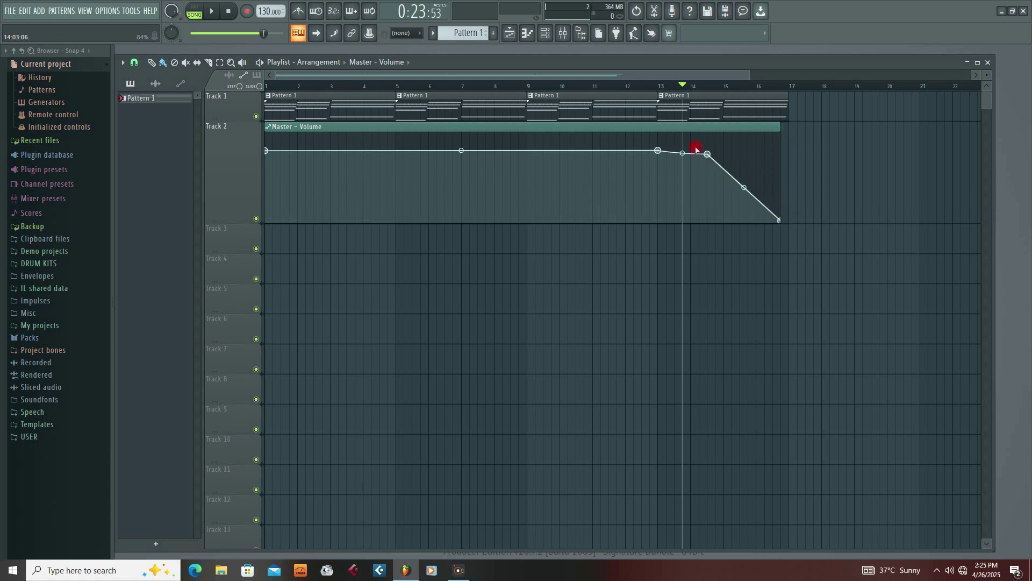
{"action": "left_click_drag", "start_coordinate": [711, 156], "coordinate": [707, 151]}
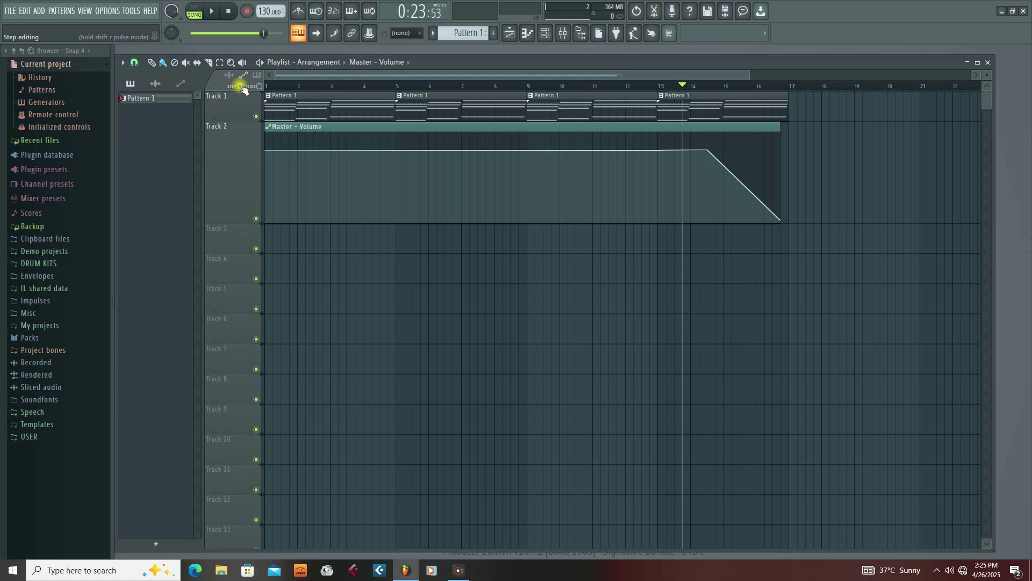
Draw near-level points in the volume curve with step editing from about bar 4 to bar 5.5, and try continuing with it off.
{"action": "left_click", "coordinate": [363, 151]}
{"action": "left_click_drag", "start_coordinate": [370, 151], "coordinate": [415, 153]}
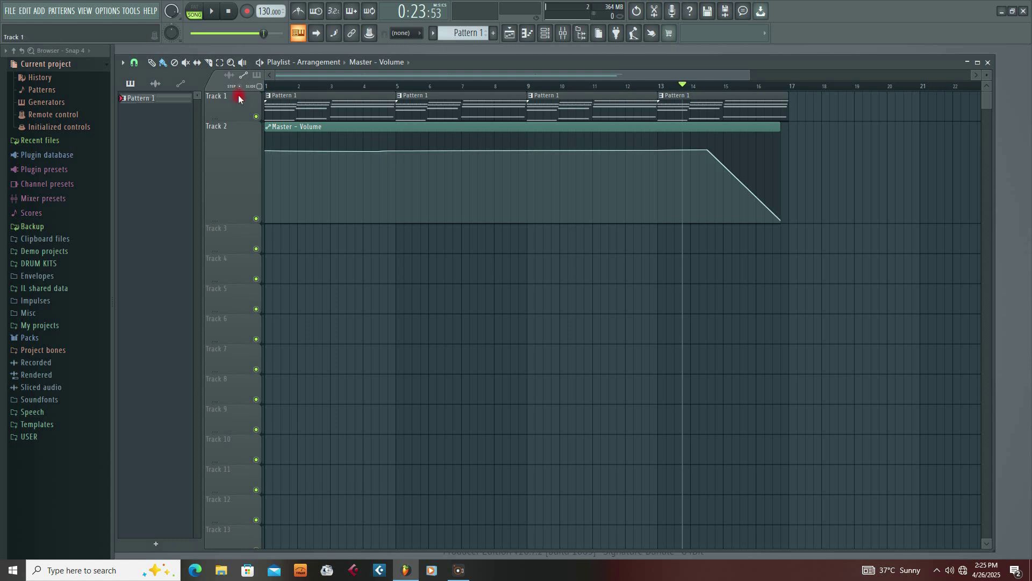
{"action": "left_click", "coordinate": [430, 151]}
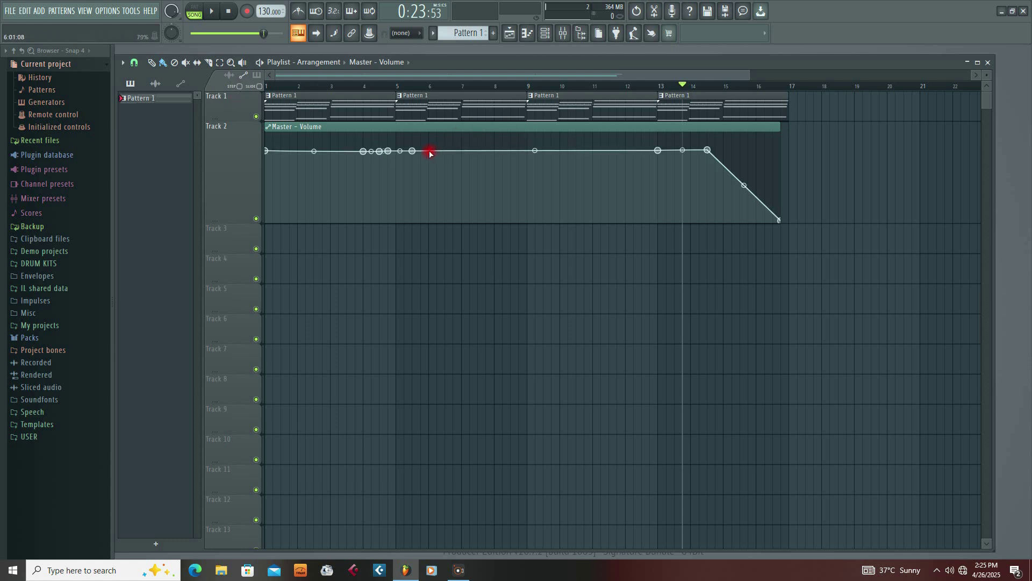
{"action": "left_click_drag", "start_coordinate": [433, 152], "coordinate": [504, 154]}
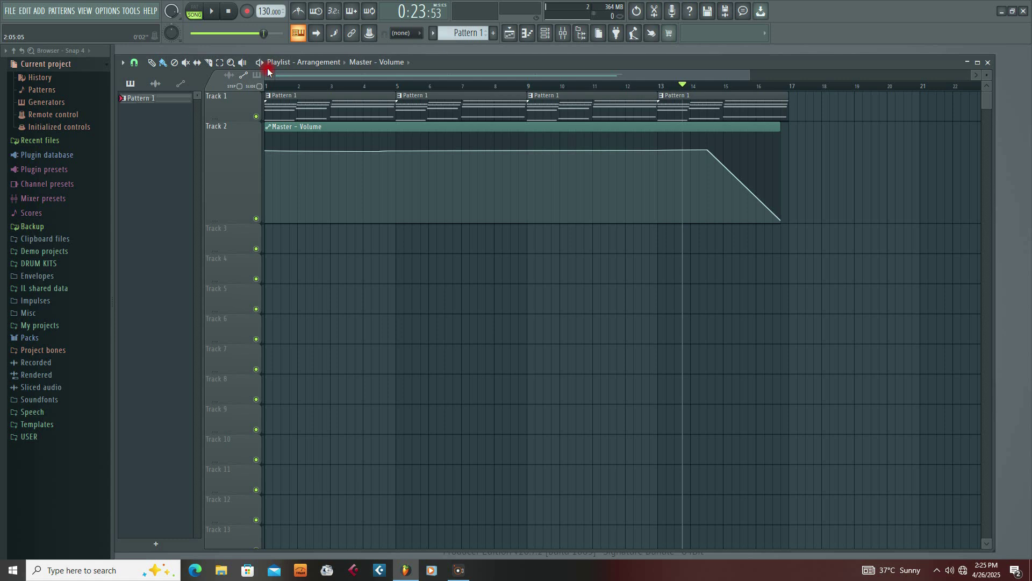
Maximize the playlist window and turn step editing back on.
{"action": "left_click", "coordinate": [220, 64]}
{"action": "double_click", "coordinate": [485, 61]}
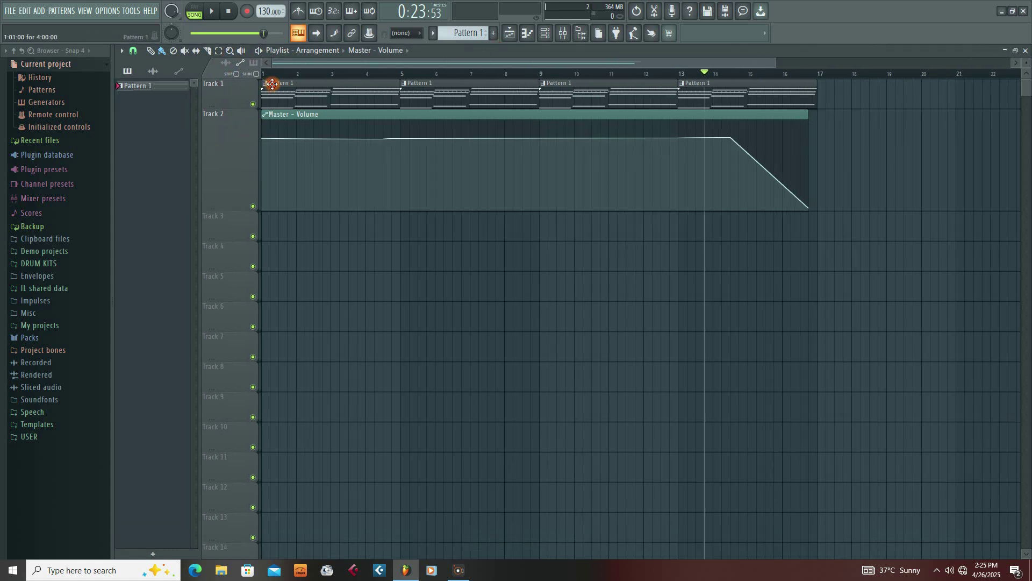
{"action": "left_click", "coordinate": [237, 74]}
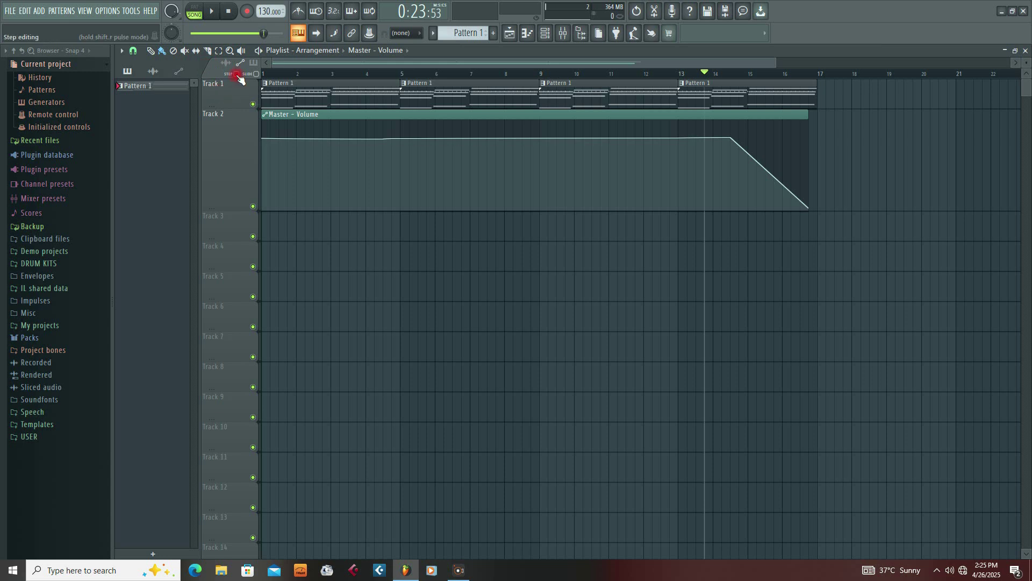
Turn off step editing for the playlist's automation clips.
{"action": "left_click", "coordinate": [238, 74]}
{"action": "left_click", "coordinate": [238, 74]}
{"action": "left_click", "coordinate": [212, 92]}
{"action": "left_click", "coordinate": [246, 87]}
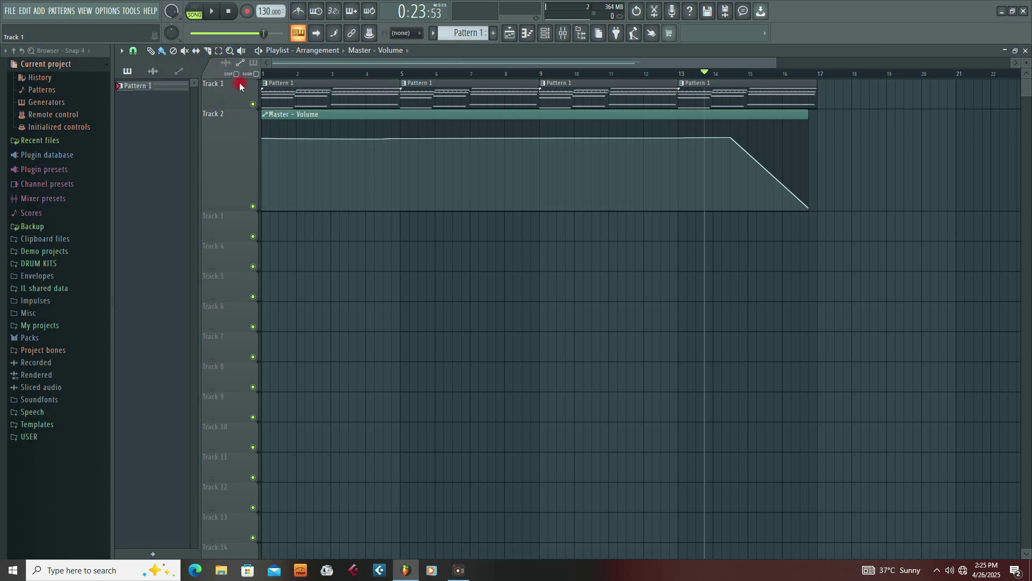
{"action": "left_click", "coordinate": [255, 73]}
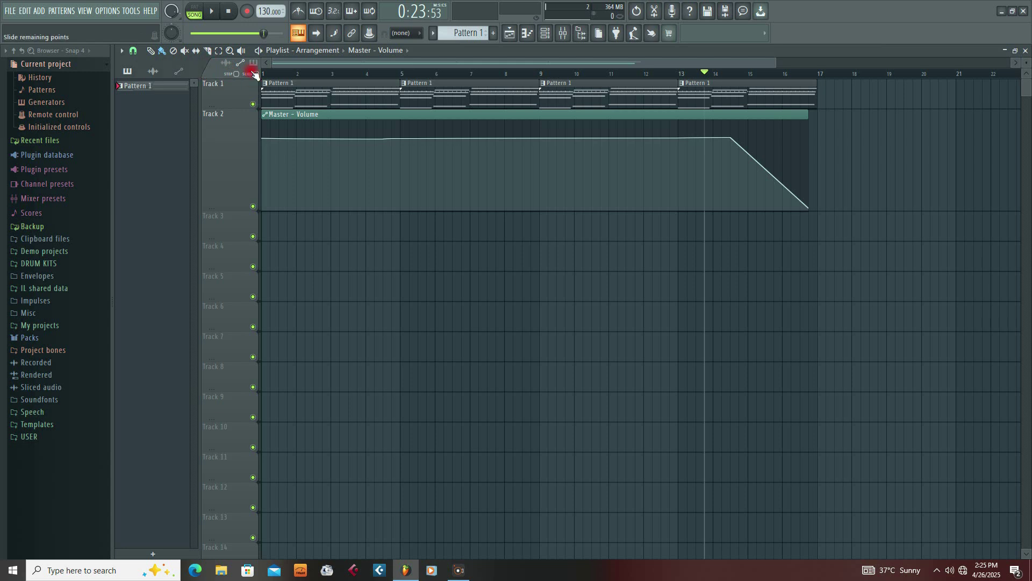
{"action": "left_click", "coordinate": [586, 159]}
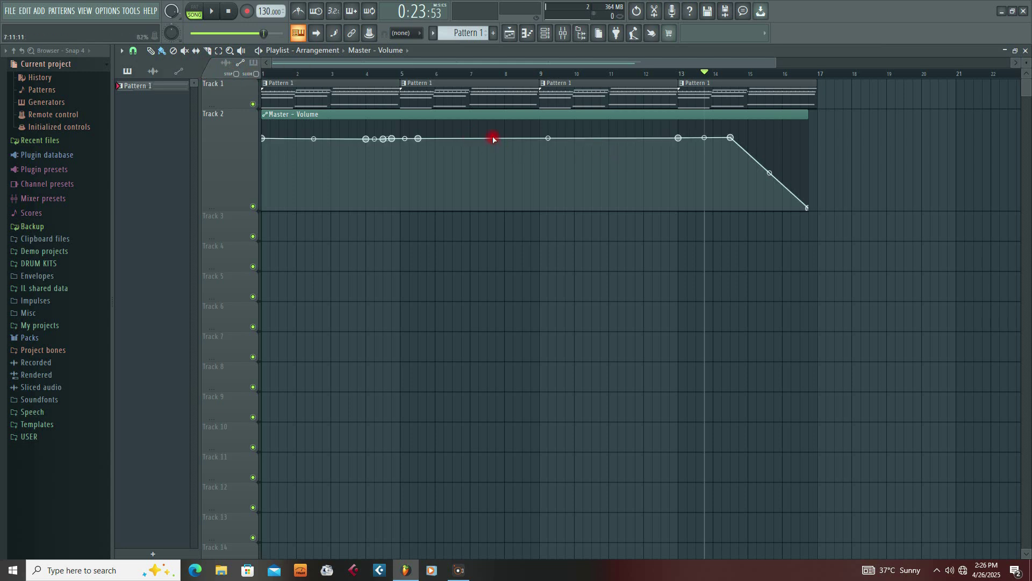
Delete the four extra points between bar 4 and bar 5.5 of the Master - Volume curve.
{"action": "right_click", "coordinate": [420, 139]}
{"action": "left_click", "coordinate": [438, 155]}
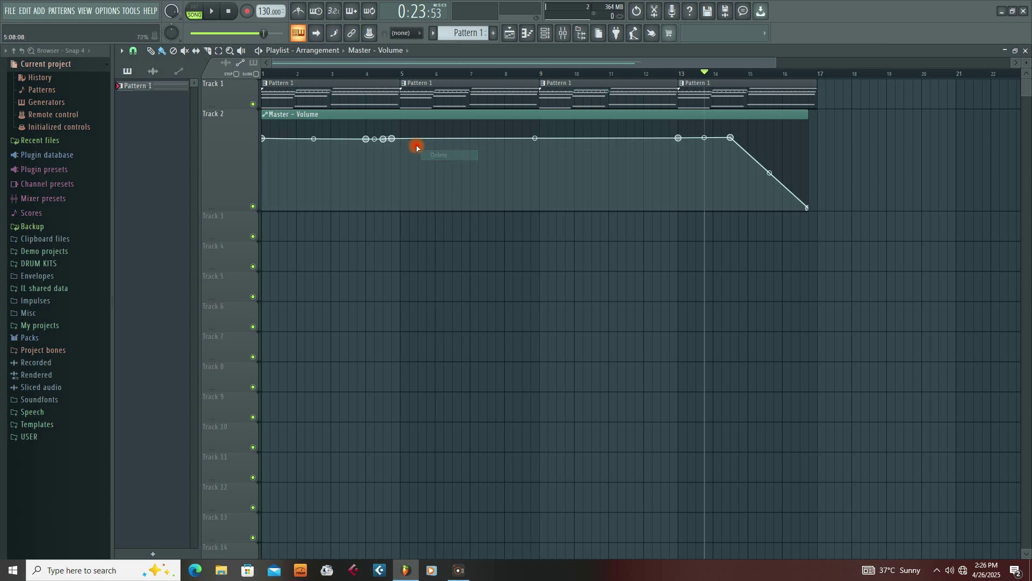
{"action": "right_click", "coordinate": [393, 140]}
{"action": "left_click", "coordinate": [412, 155]}
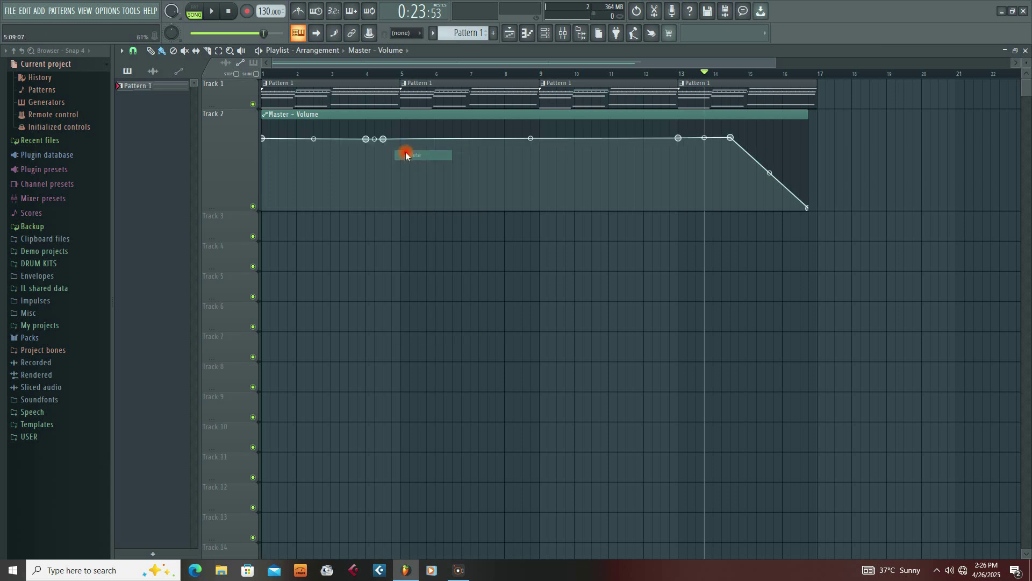
{"action": "left_click", "coordinate": [387, 139]}
{"action": "right_click", "coordinate": [384, 139]}
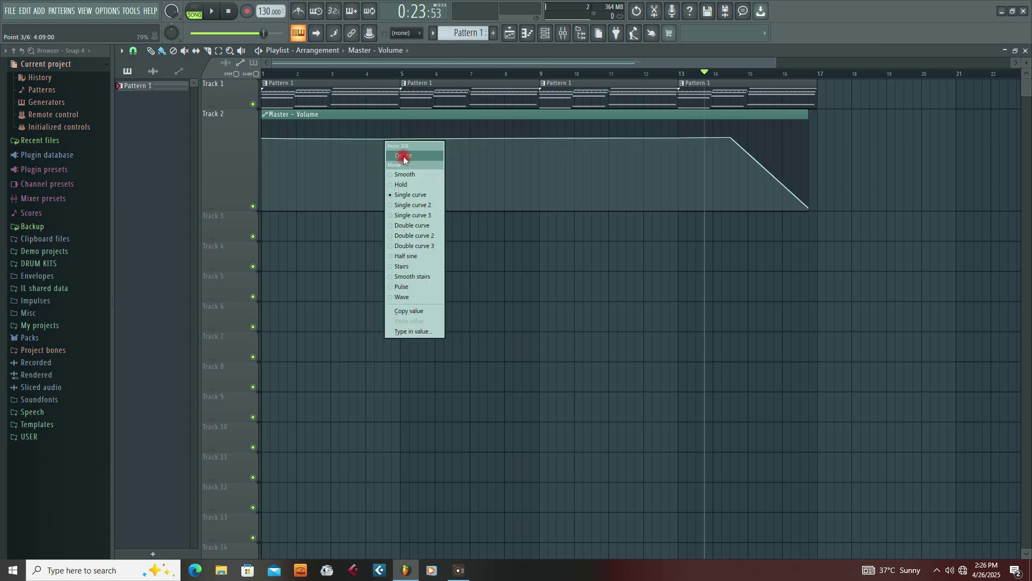
{"action": "left_click", "coordinate": [403, 156]}
{"action": "left_click", "coordinate": [364, 138]}
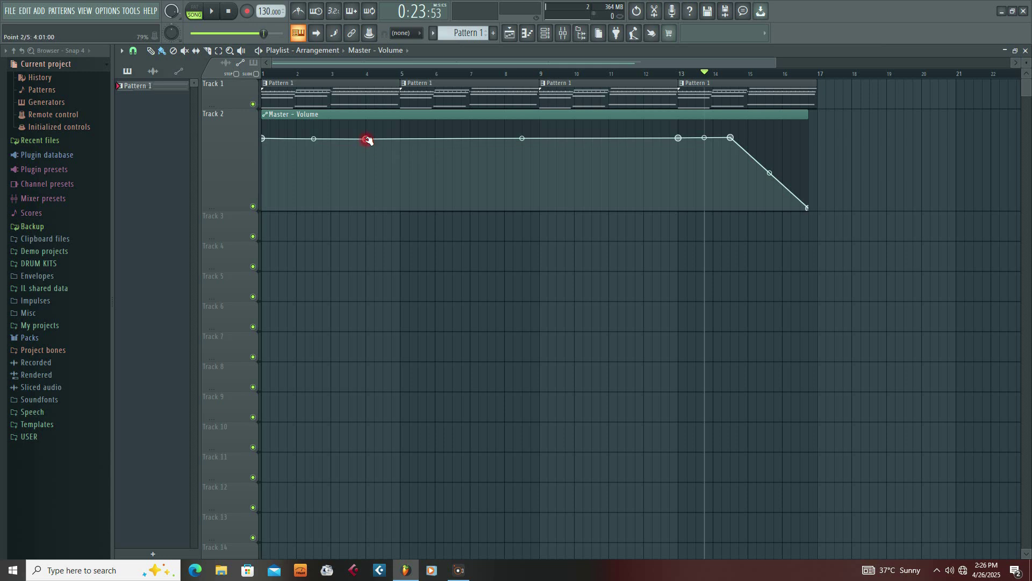
{"action": "right_click", "coordinate": [366, 138]}
{"action": "left_click", "coordinate": [387, 156]}
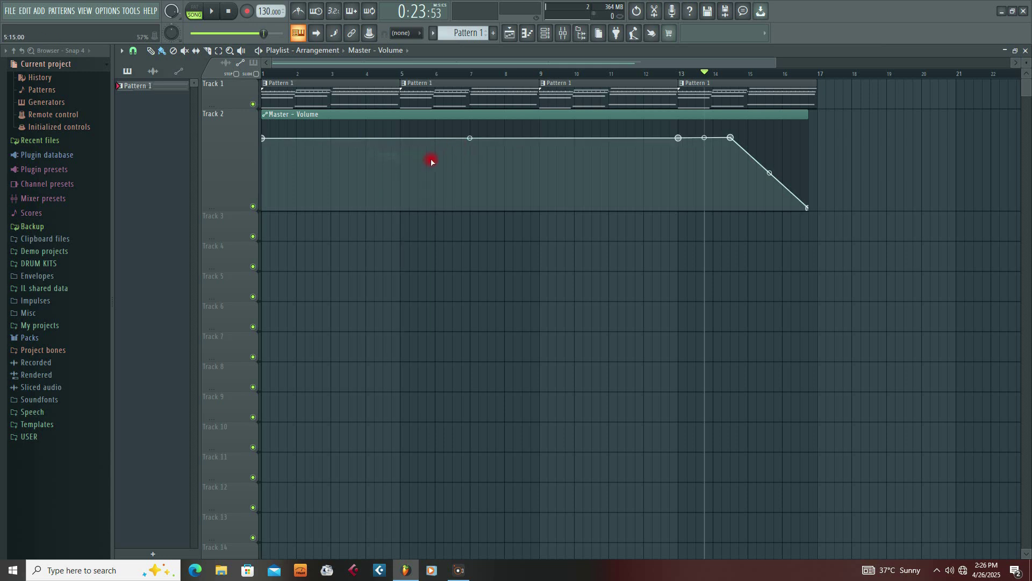
{"action": "left_click", "coordinate": [391, 142]}
Move the fade-out's start point back to about bar 13.75 and level it with the bar 13 point.
{"action": "left_click", "coordinate": [731, 138]}
{"action": "left_click_drag", "start_coordinate": [731, 138], "coordinate": [685, 139]}
{"action": "left_click", "coordinate": [676, 138]}
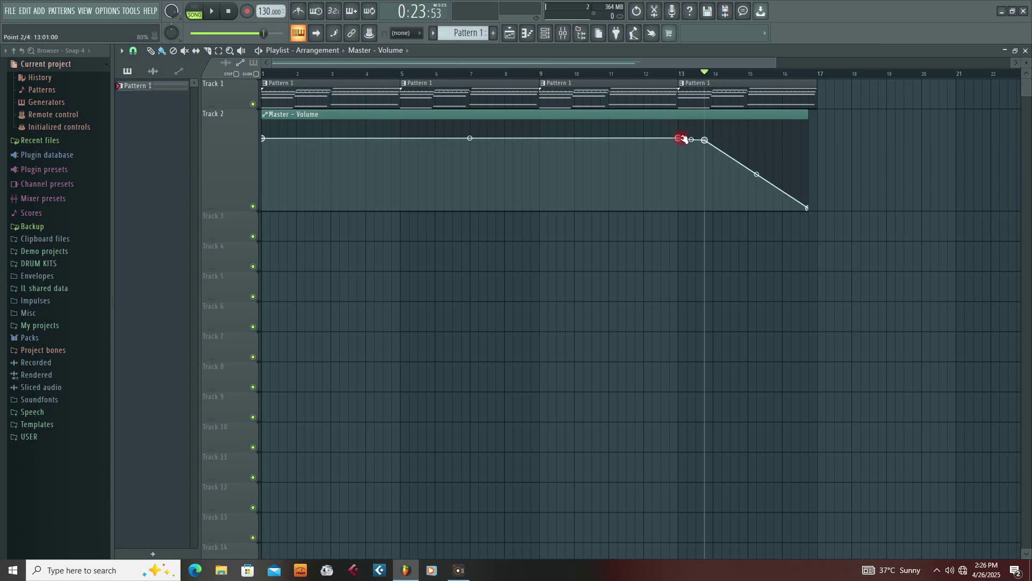
{"action": "right_click", "coordinate": [678, 138]}
{"action": "left_click", "coordinate": [664, 138]}
{"action": "left_click", "coordinate": [705, 138]}
{"action": "mouse_move", "coordinate": [706, 140]}
{"action": "left_mouse_down"}
{"action": "mouse_move", "coordinate": [679, 140]}
{"action": "mouse_move", "coordinate": [702, 139]}
{"action": "left_mouse_up"}
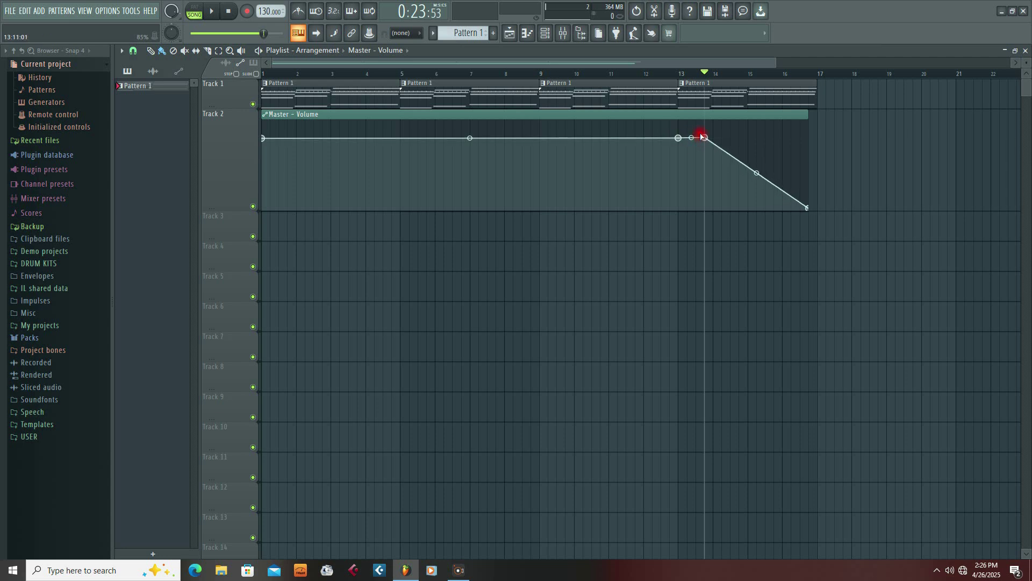
Place the playback position just before bar 13, ahead of the fade-out.
{"action": "left_click", "coordinate": [670, 74]}
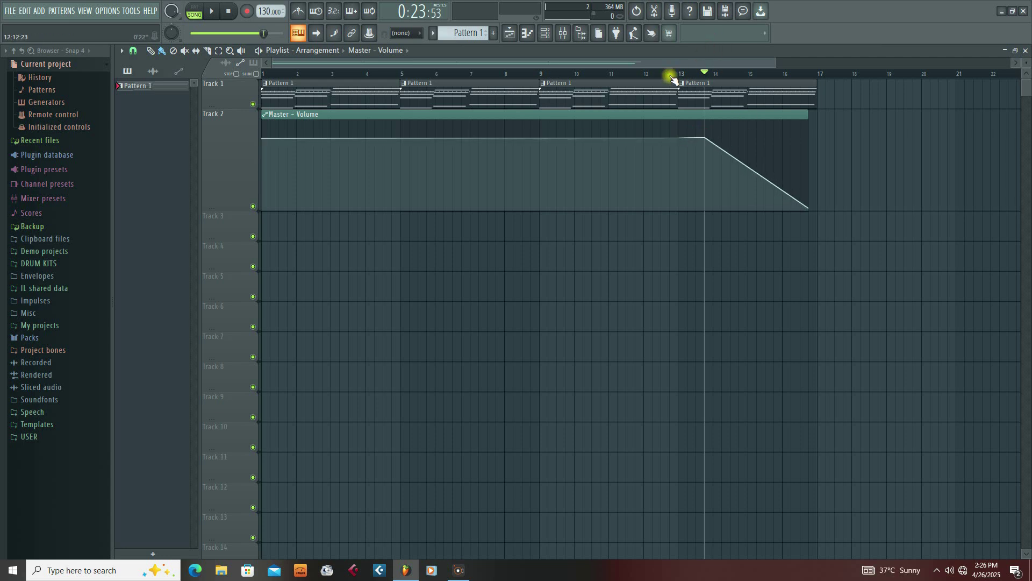
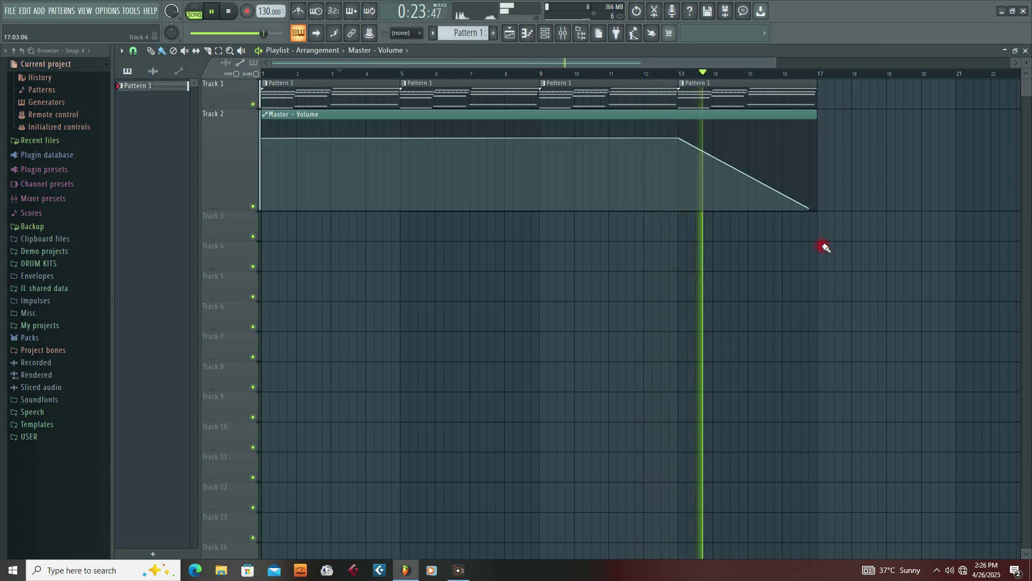
Lower the fade-out's end point to zero at bar 17 and move its start point back to about bar 12.5.
{"action": "left_click_drag", "start_coordinate": [810, 208], "coordinate": [817, 212]}
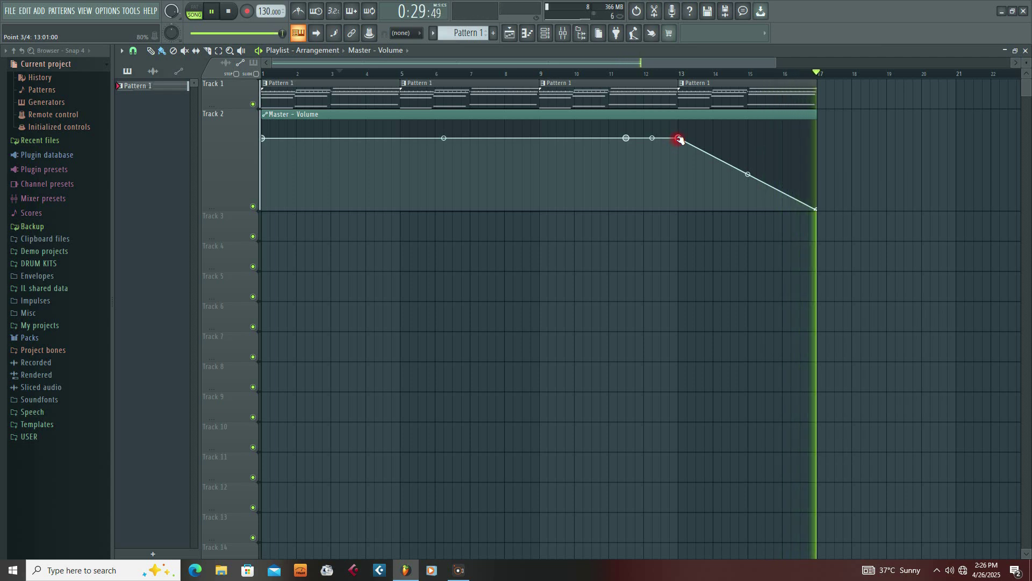
{"action": "key", "text": "space"}
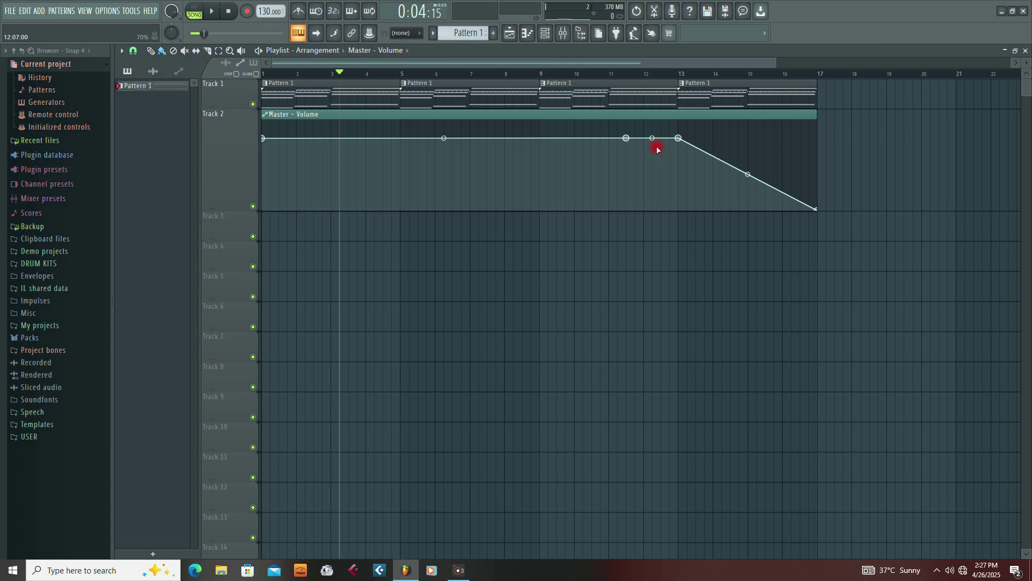
{"action": "key", "text": "space"}
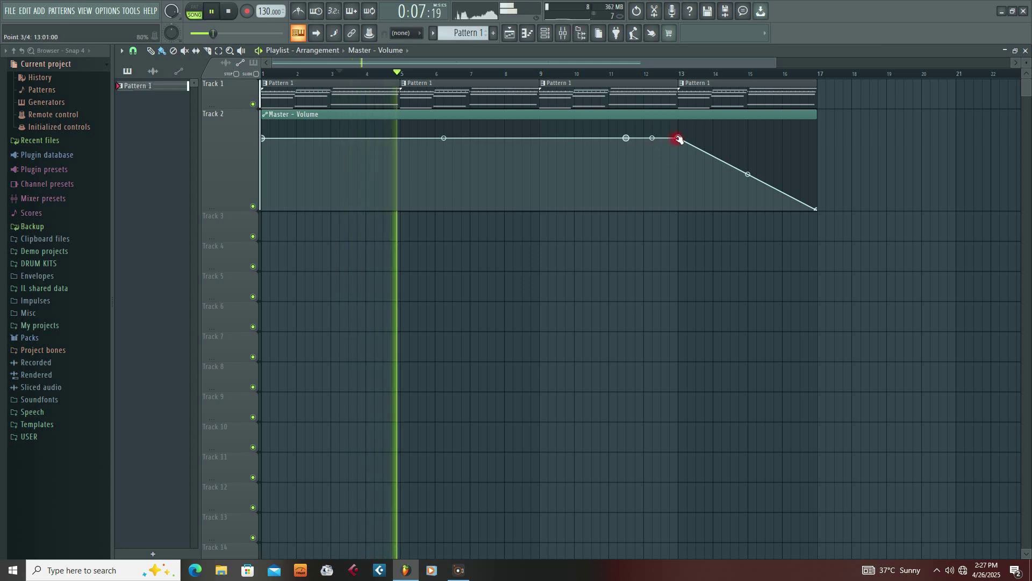
{"action": "left_click_drag", "start_coordinate": [678, 138], "coordinate": [661, 139]}
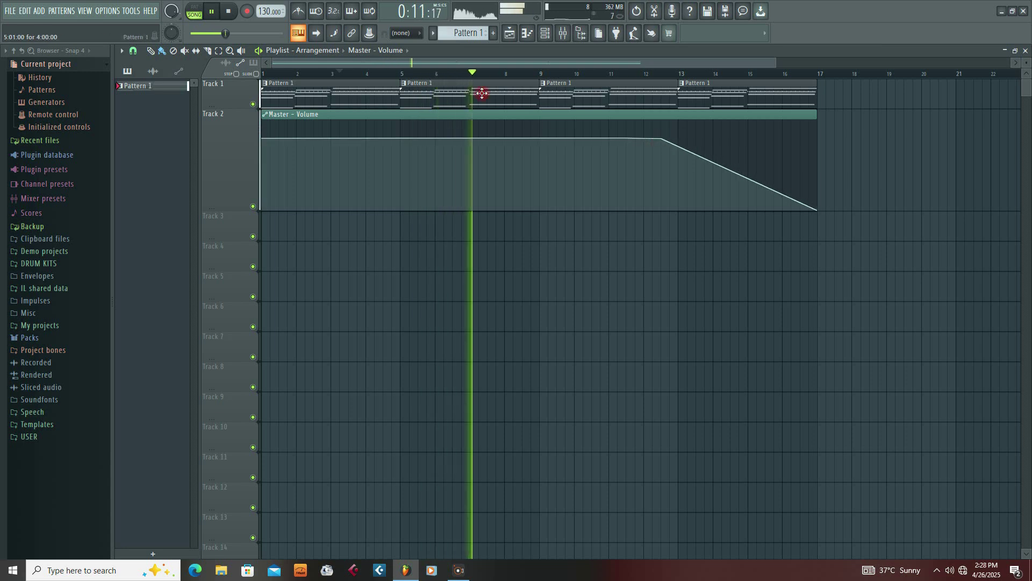
Show more bars of the playlist and play the song from about bar 9.5 to hear the fade-out.
{"action": "double_click", "coordinate": [549, 50]}
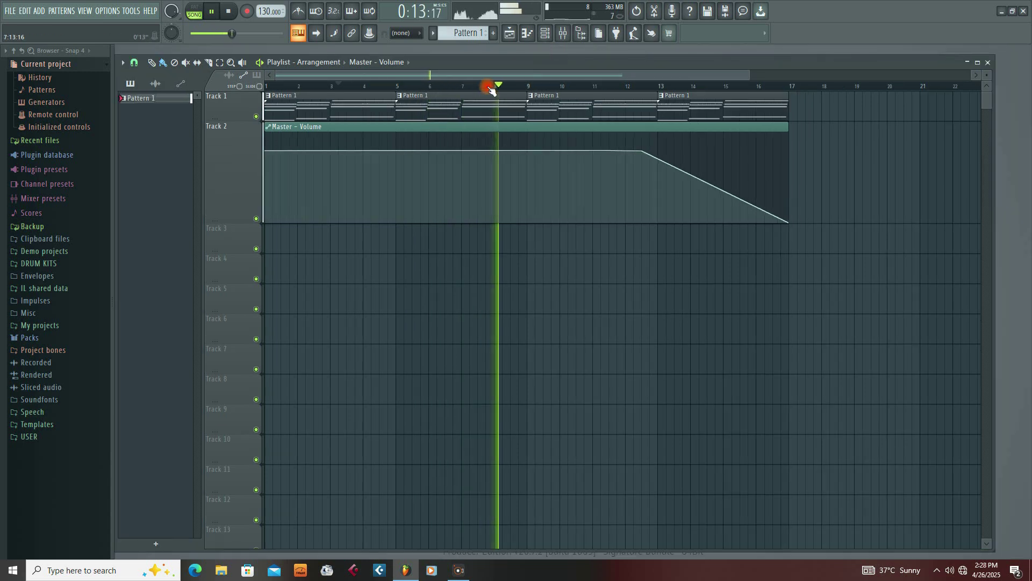
{"action": "double_click", "coordinate": [610, 63]}
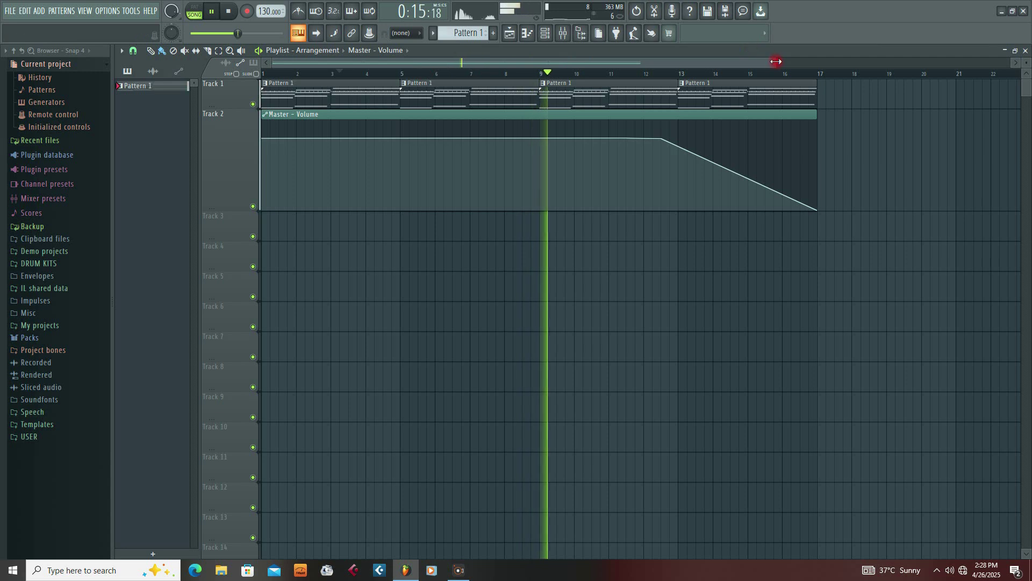
{"action": "left_click_drag", "start_coordinate": [777, 63], "coordinate": [995, 62]}
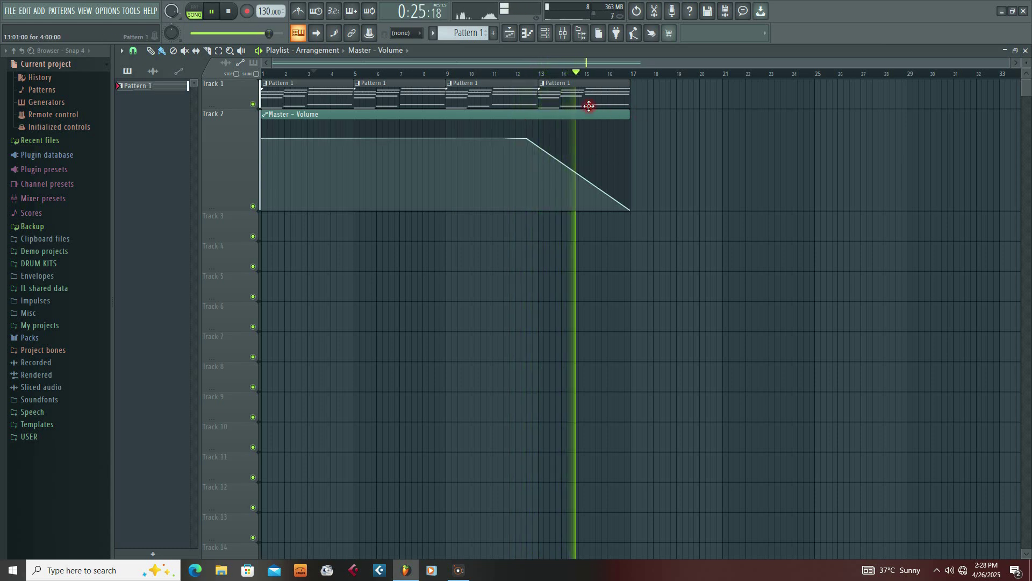
{"action": "left_click", "coordinate": [456, 75]}
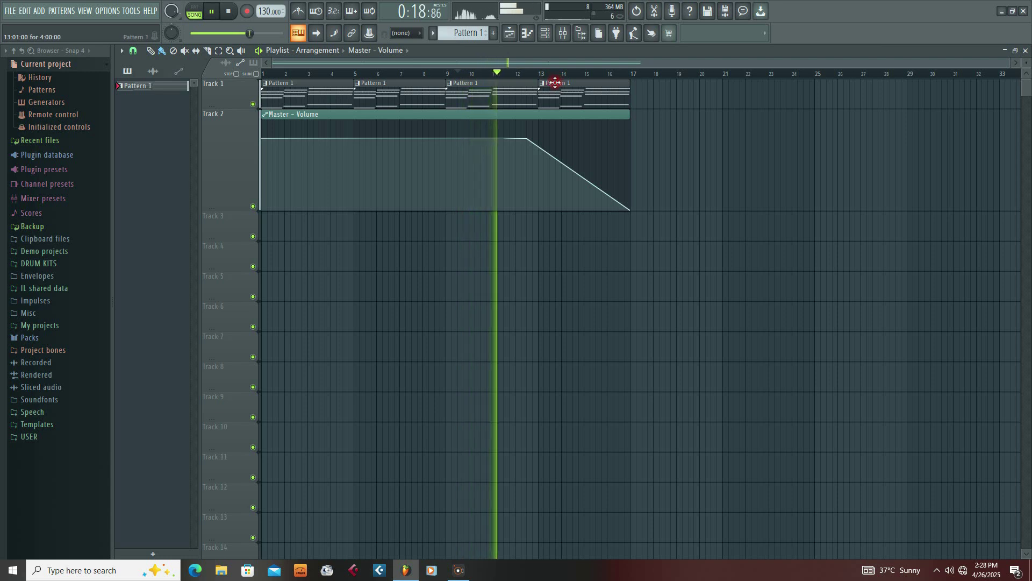
Restore the playlist window to its smaller size and place the channel rack over the empty tracks.
{"action": "double_click", "coordinate": [588, 50]}
{"action": "left_click", "coordinate": [545, 33]}
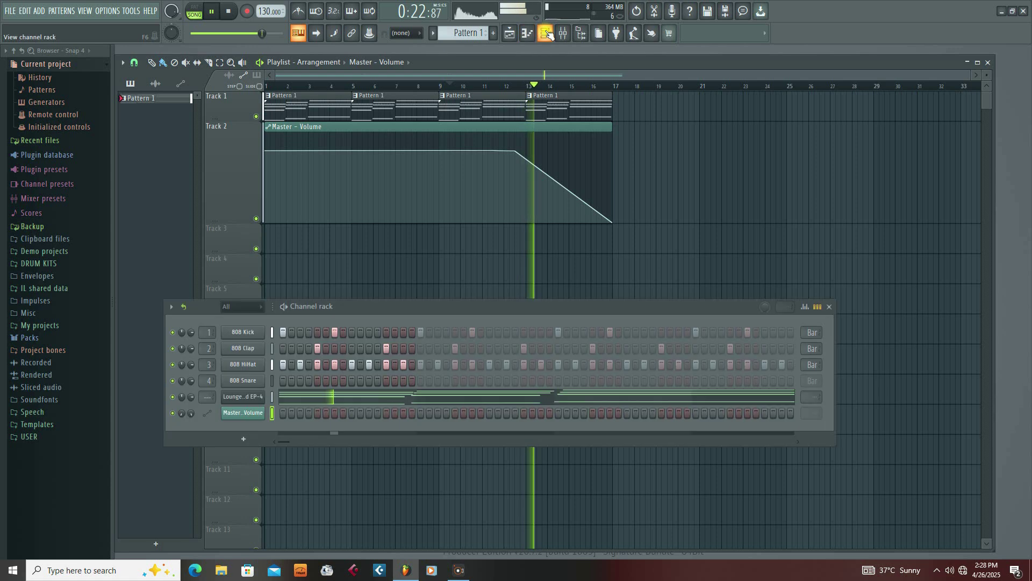
{"action": "left_click_drag", "start_coordinate": [395, 307], "coordinate": [453, 275]}
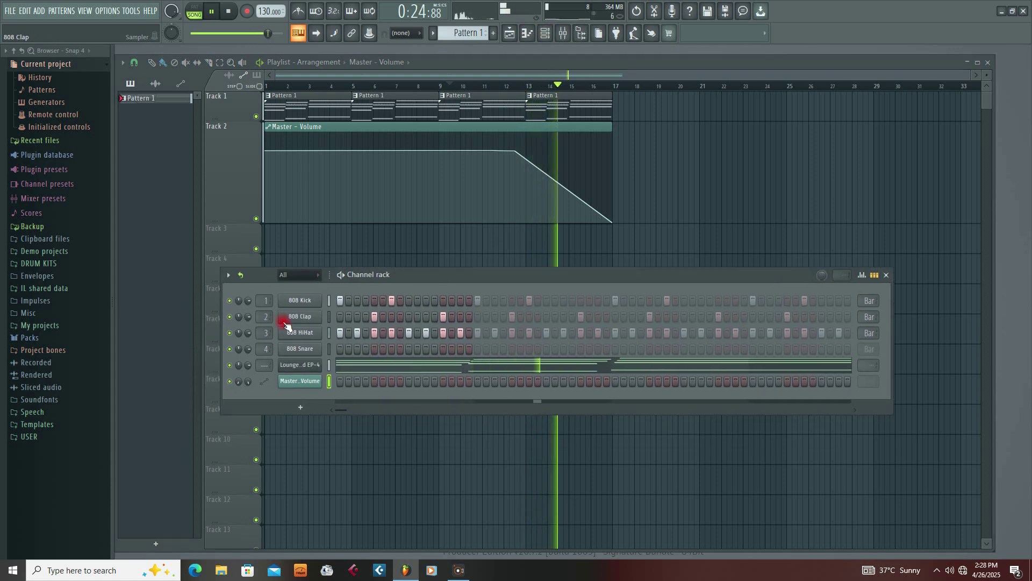
Load Fruity Reeverb 2 into the first effect slot of Insert 2 in the mixer.
{"action": "key", "text": "F9"}
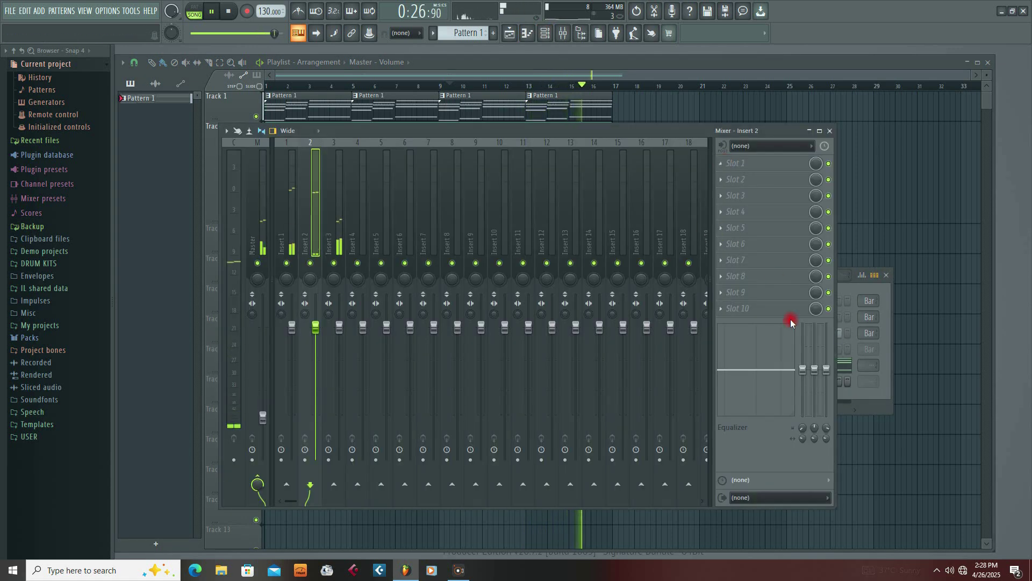
{"action": "left_click", "coordinate": [737, 164]}
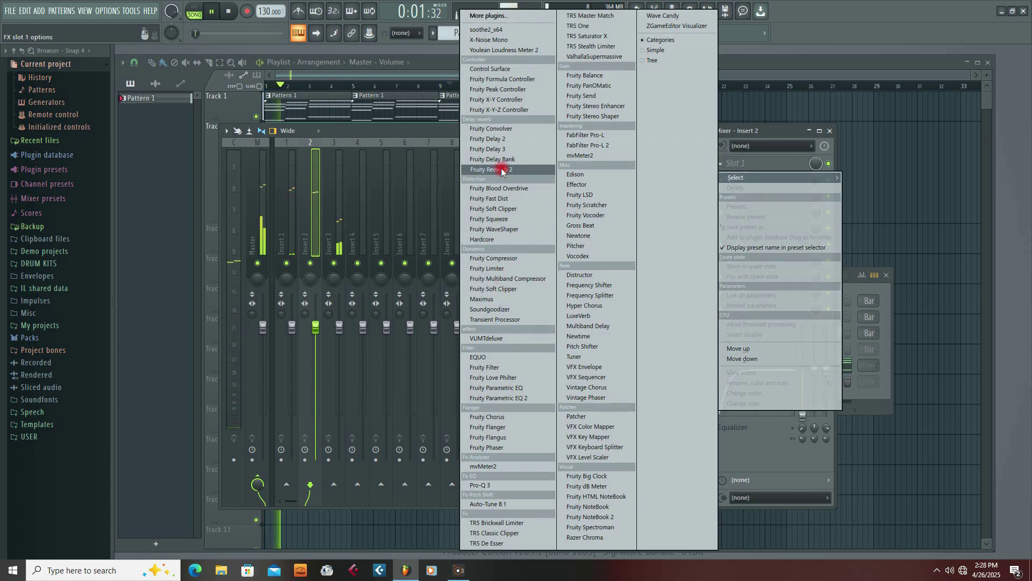
{"action": "left_click", "coordinate": [494, 170]}
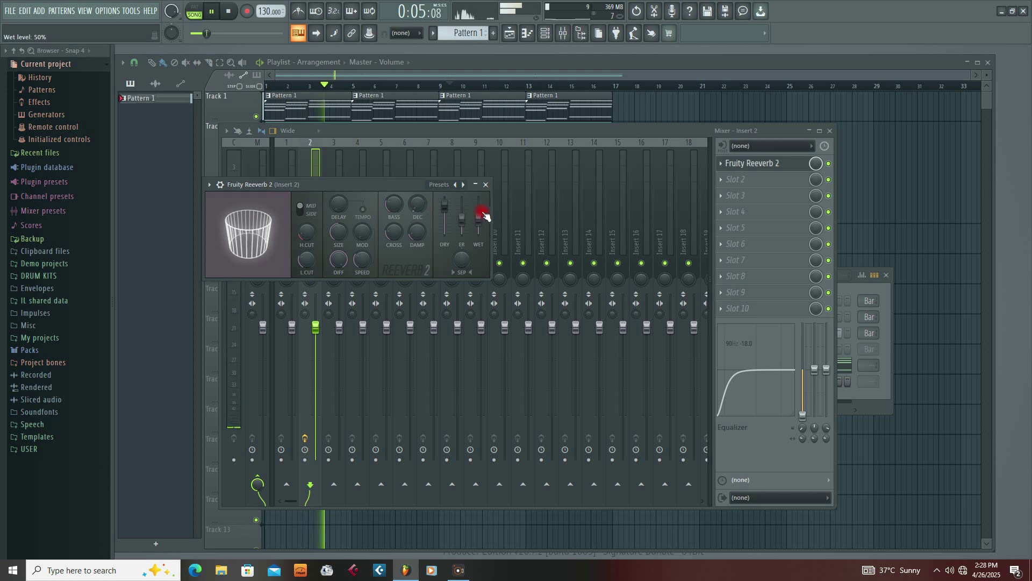
Set the reverb's wet level to 27% and lower the mix level of its effect slot.
{"action": "left_click_drag", "start_coordinate": [485, 215], "coordinate": [481, 230]}
{"action": "left_click", "coordinate": [456, 214]}
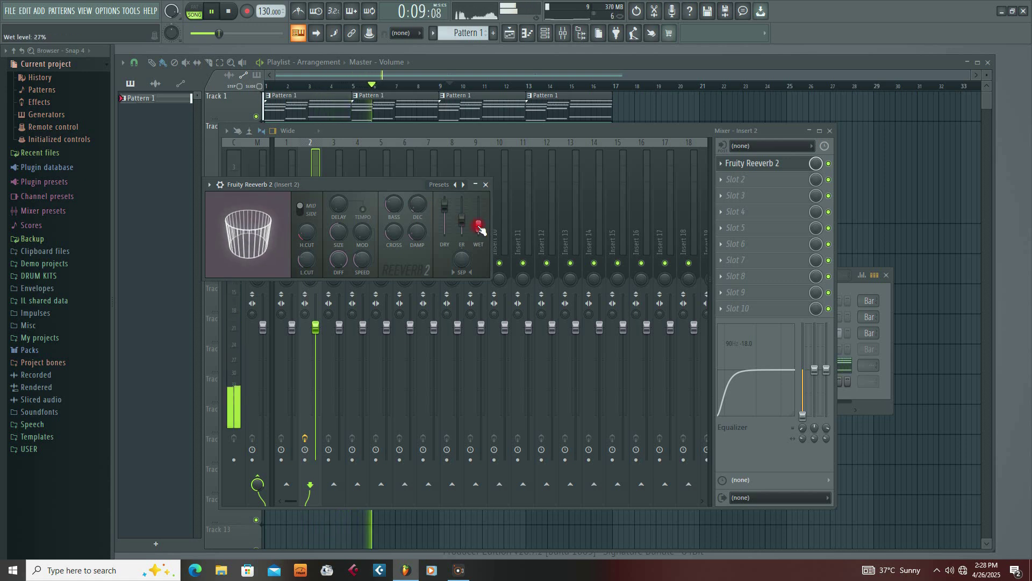
{"action": "left_click", "coordinate": [705, 186]}
{"action": "left_click_drag", "start_coordinate": [816, 165], "coordinate": [816, 188]}
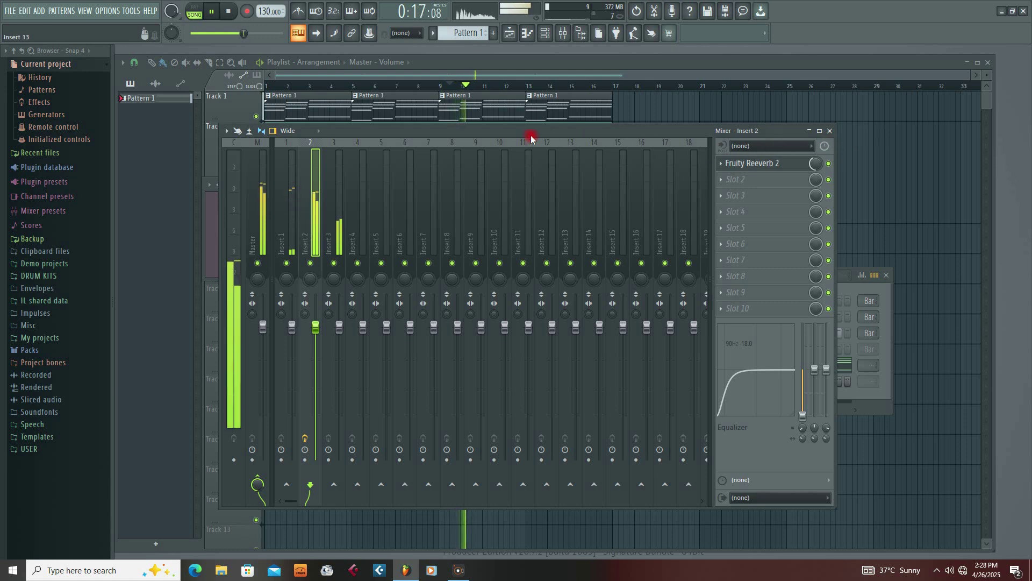
Close the mixer and the reverb window, and move the channel rack up just below the volume automation clip.
{"action": "left_click", "coordinate": [831, 131]}
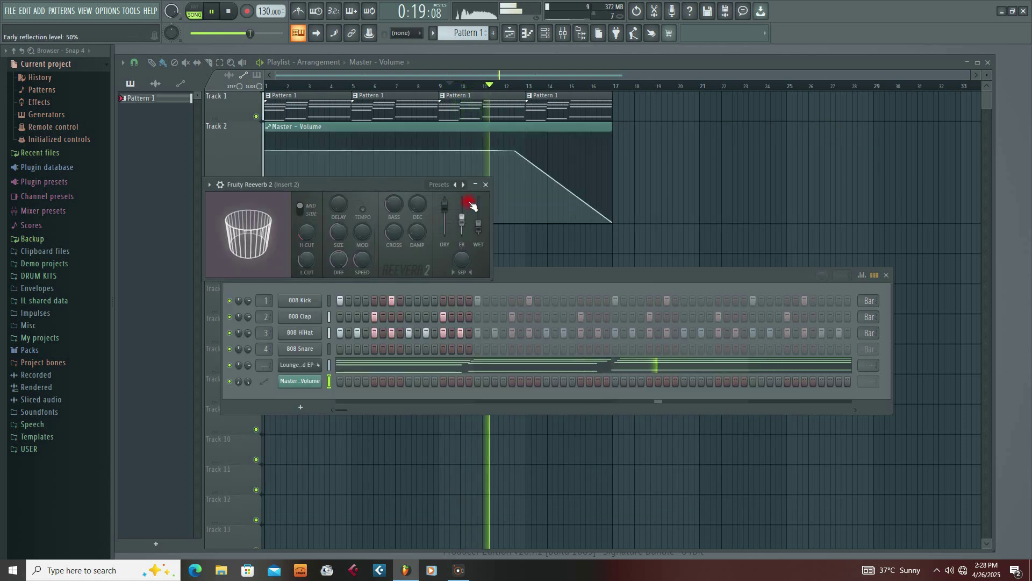
{"action": "left_click", "coordinate": [486, 184]}
{"action": "left_click", "coordinate": [518, 280]}
{"action": "left_click_drag", "start_coordinate": [517, 280], "coordinate": [514, 237]}
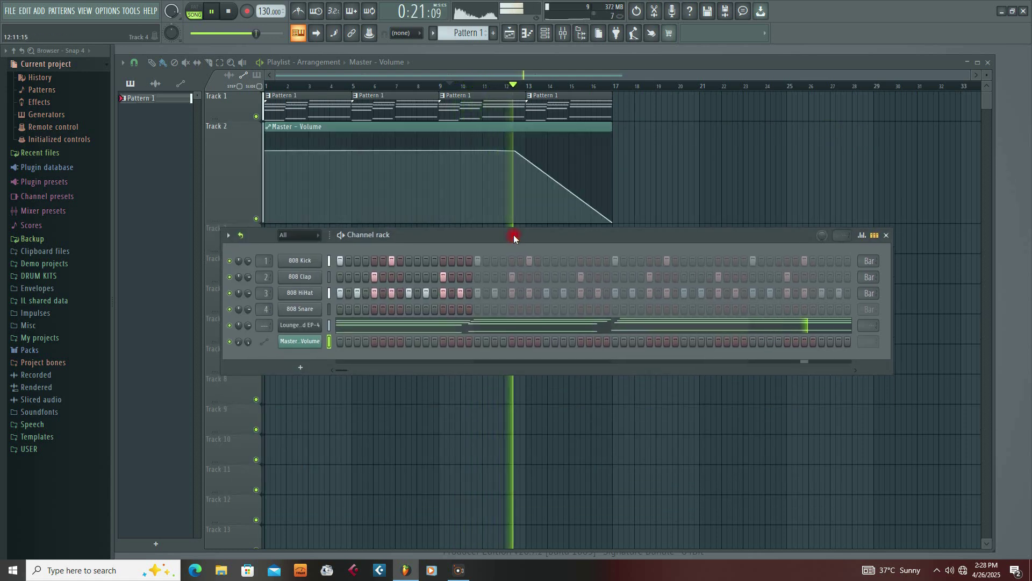